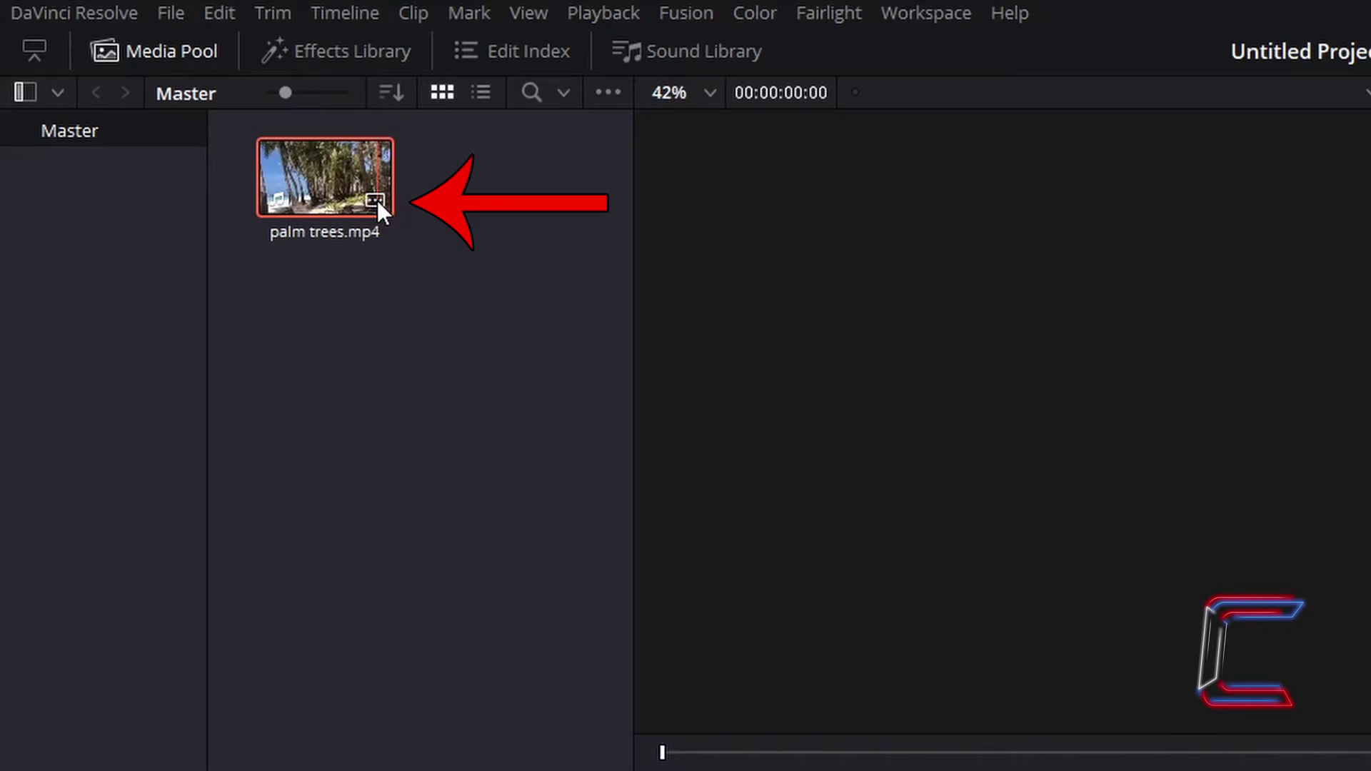
# Bring palm trees.mp4 (848x480, 30 fps) into the Media Pool of Untitled Project 2.
pyautogui.moveTo(378, 202)
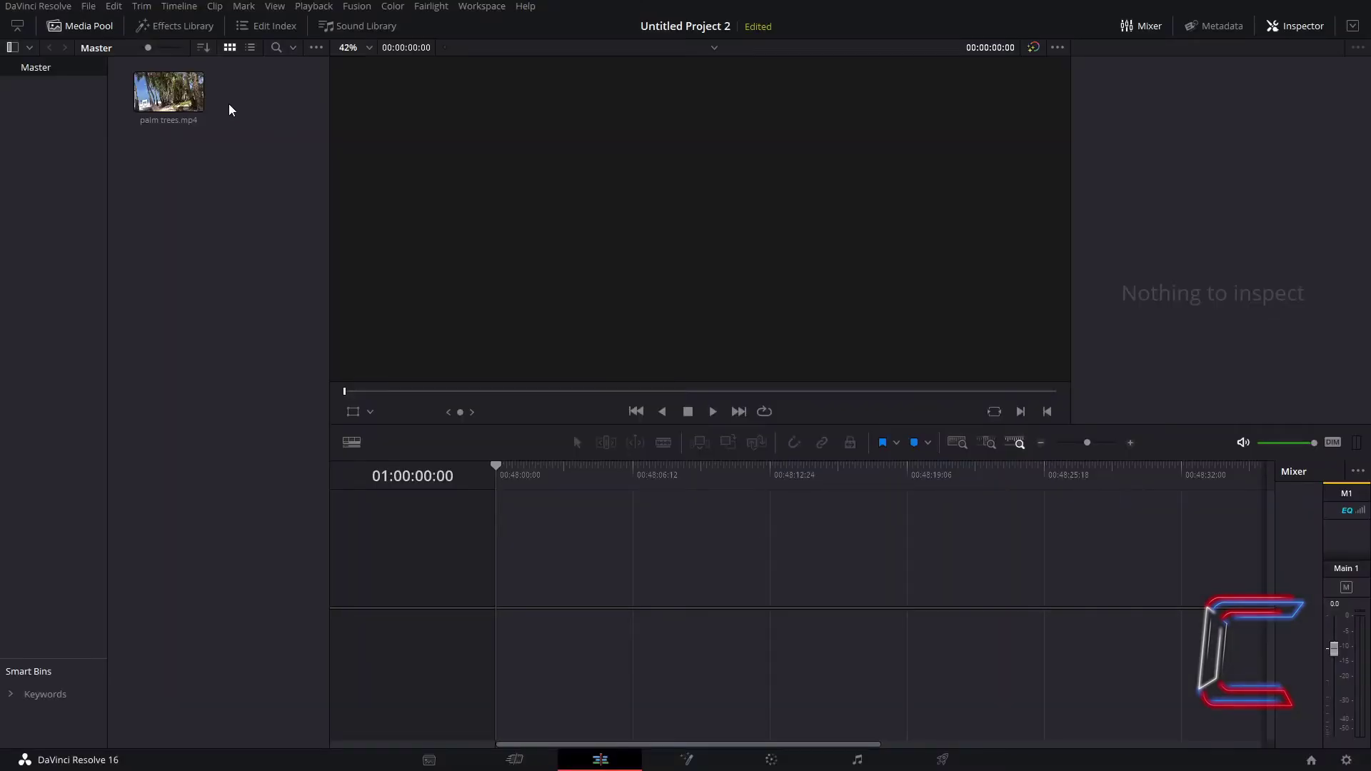
# Place palm trees.mp4 on a new Timeline 1 and send the clip to the Fusion page.
pyautogui.click(156, 88)
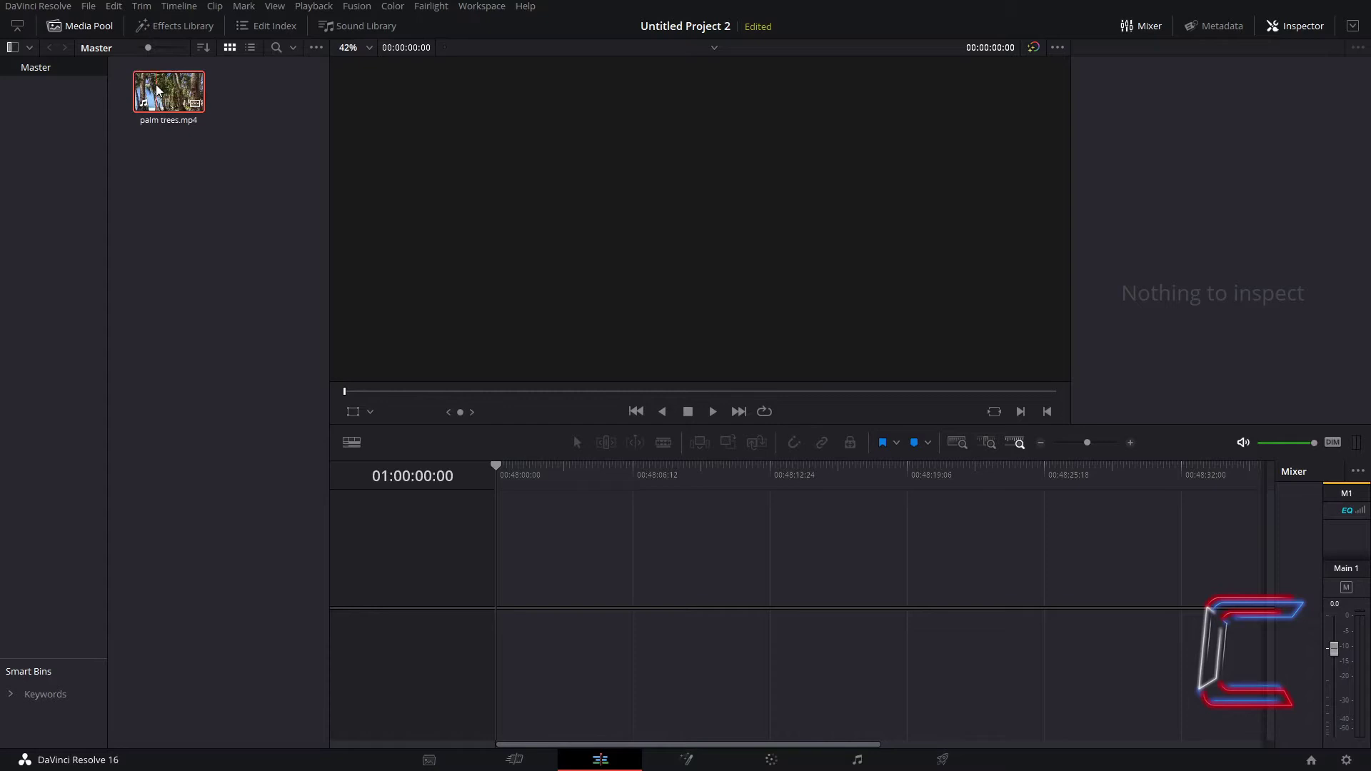
pyautogui.moveTo(156, 88); pyautogui.dragTo(503, 602)
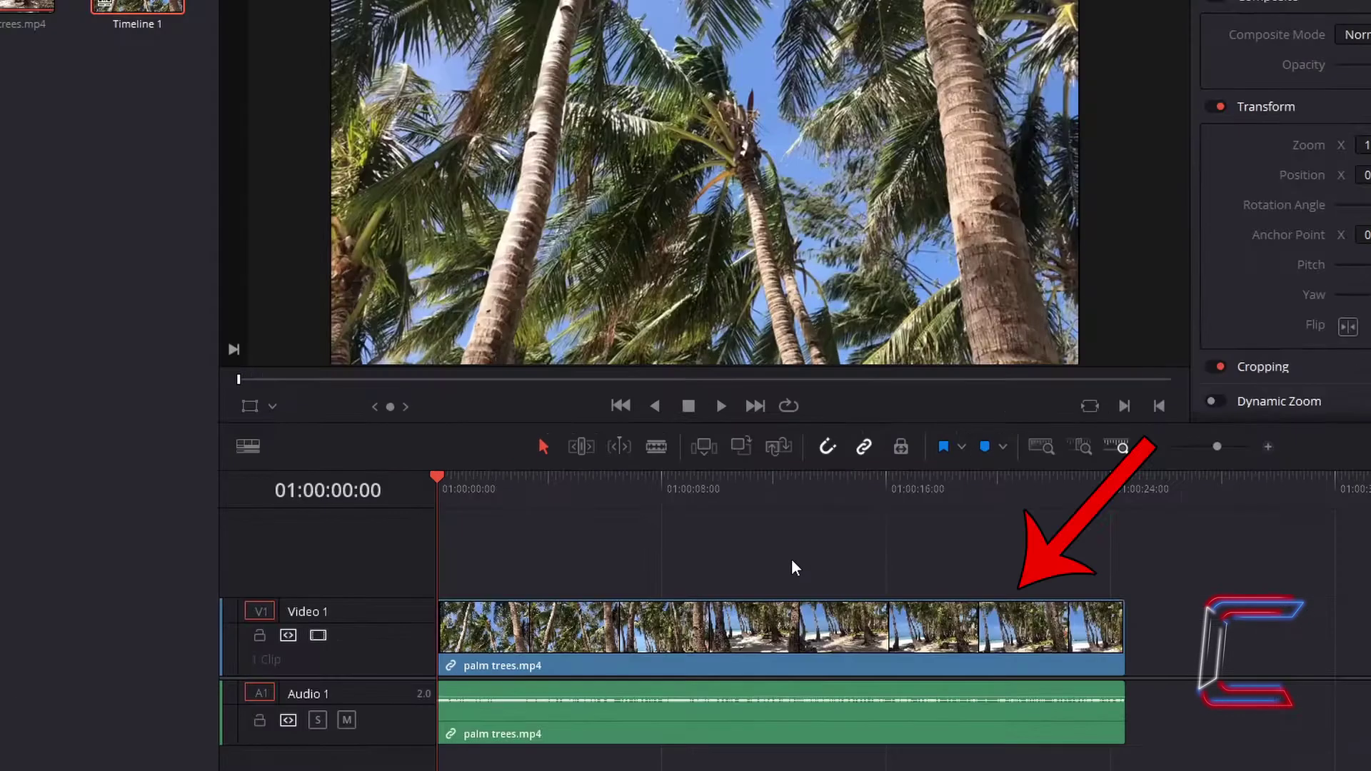
pyautogui.rightClick(646, 632)
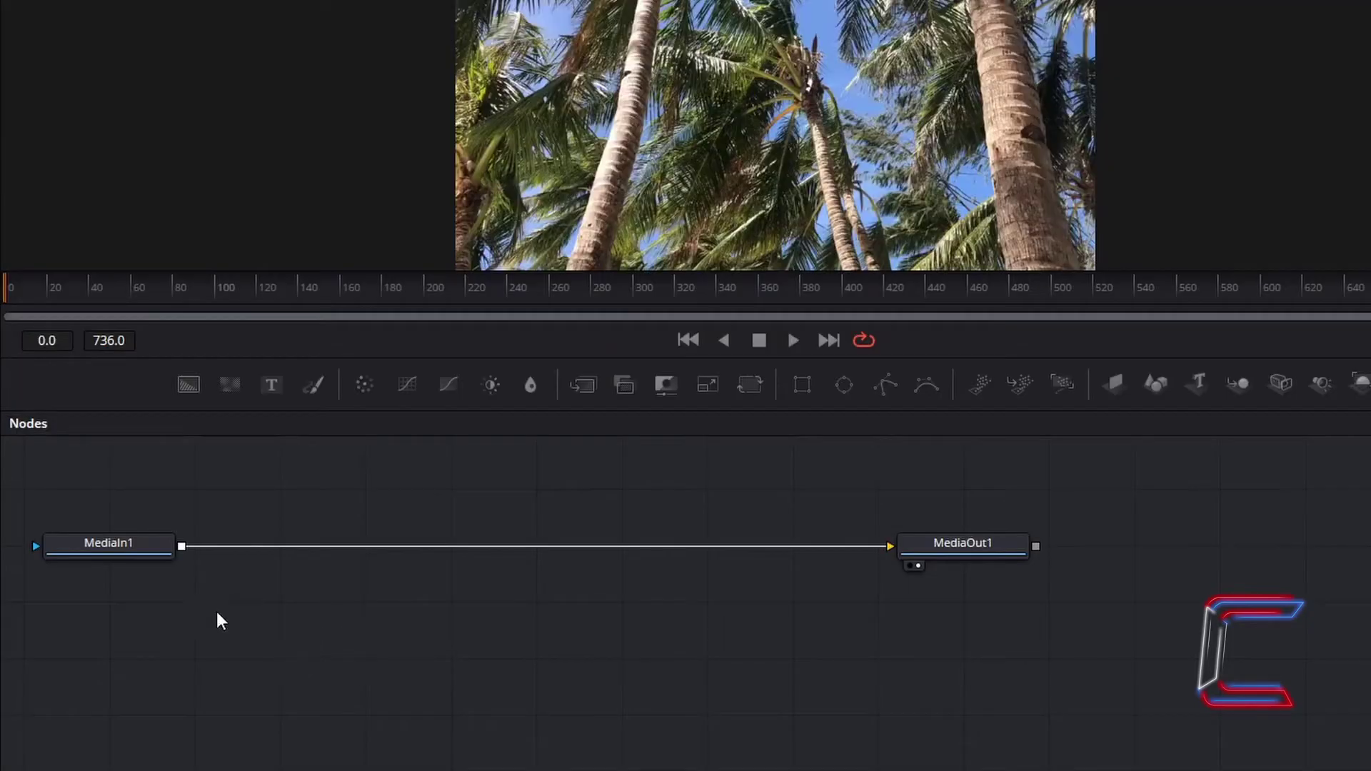
# Attach an Ellipse (Elp) mask node to MediaIn1 using the tool search.
pyautogui.click(139, 556)
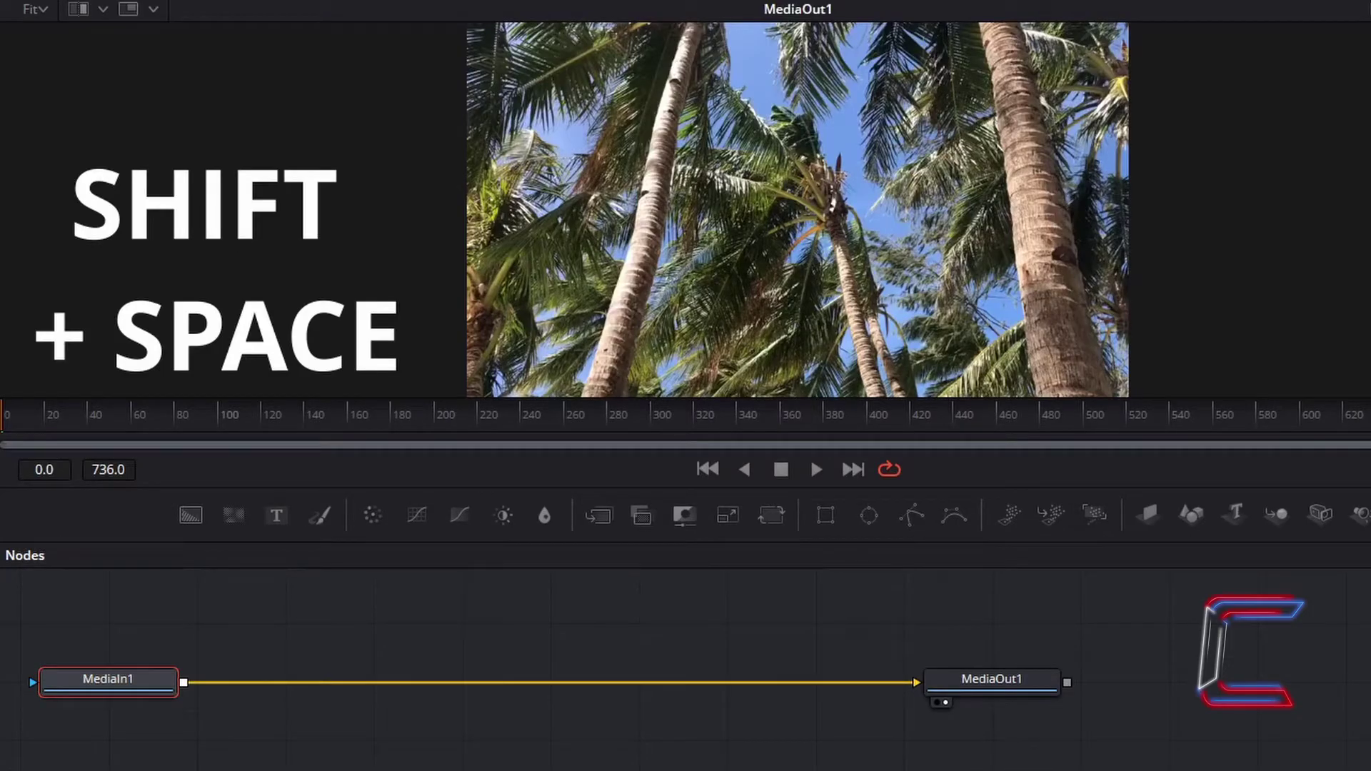
pyautogui.hotkey('shift', 'space')
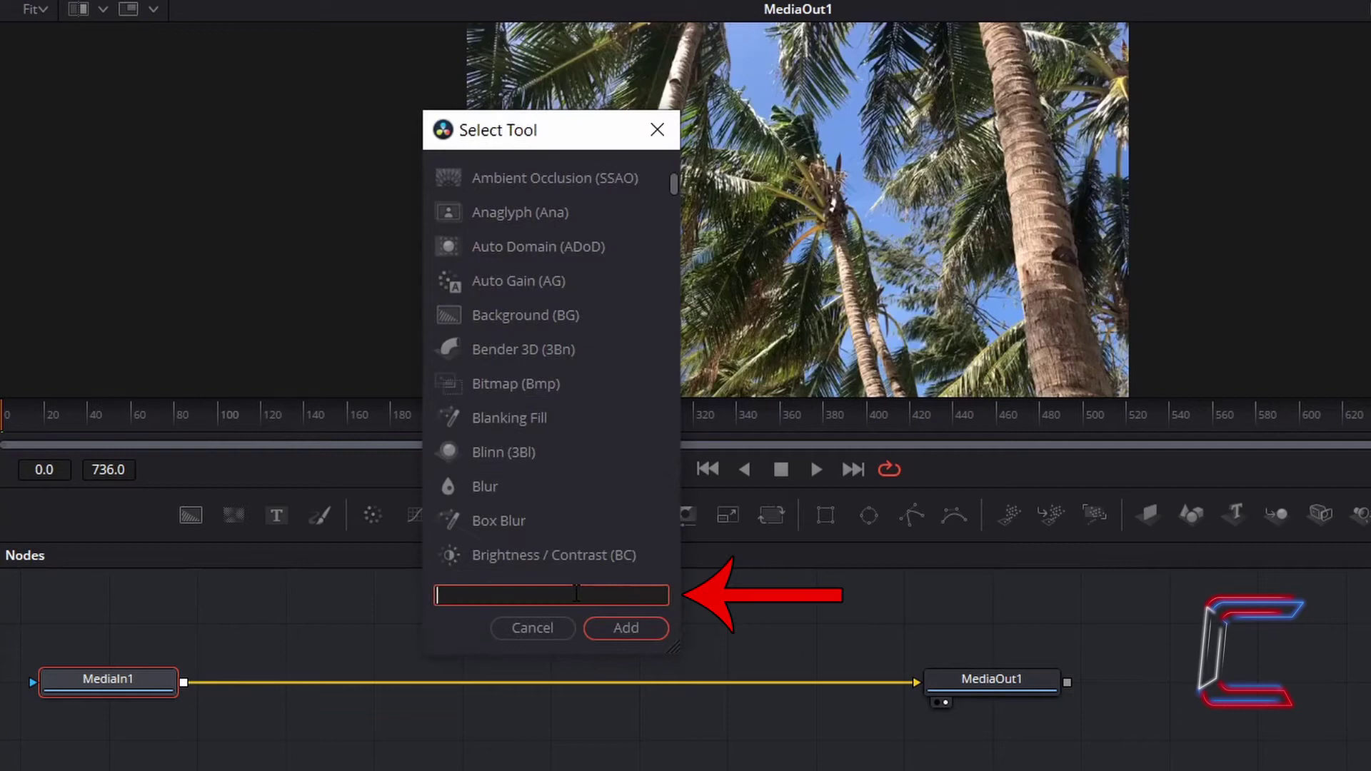
pyautogui.write('Ellipse')
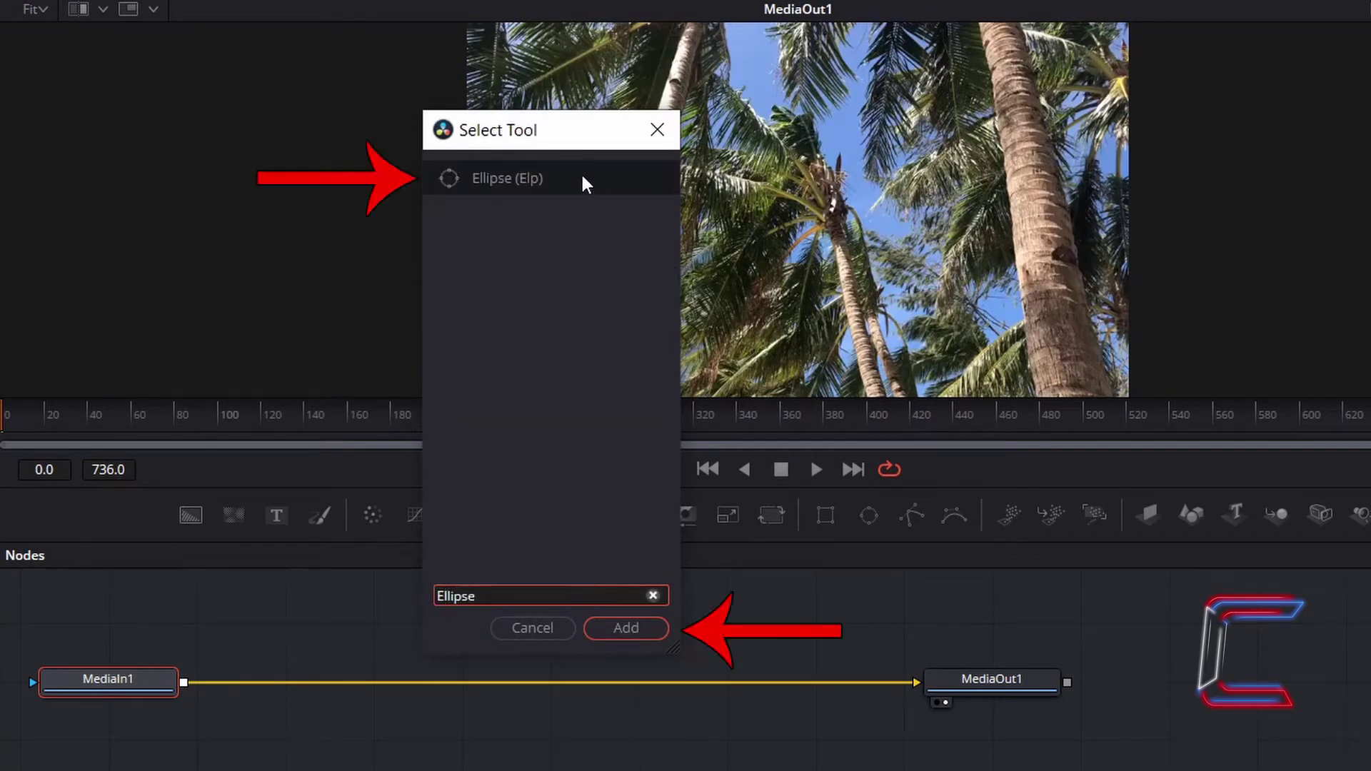
pyautogui.click(577, 166)
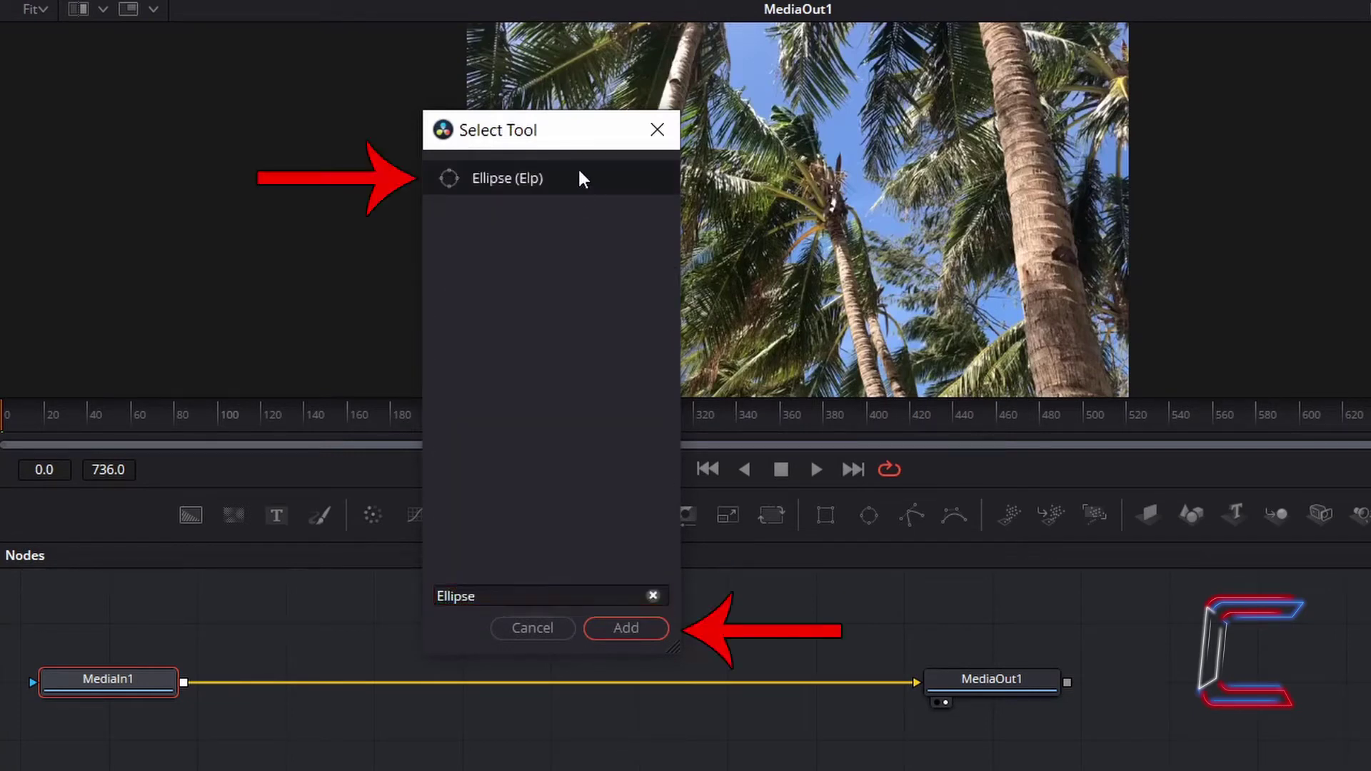
pyautogui.click(657, 626)
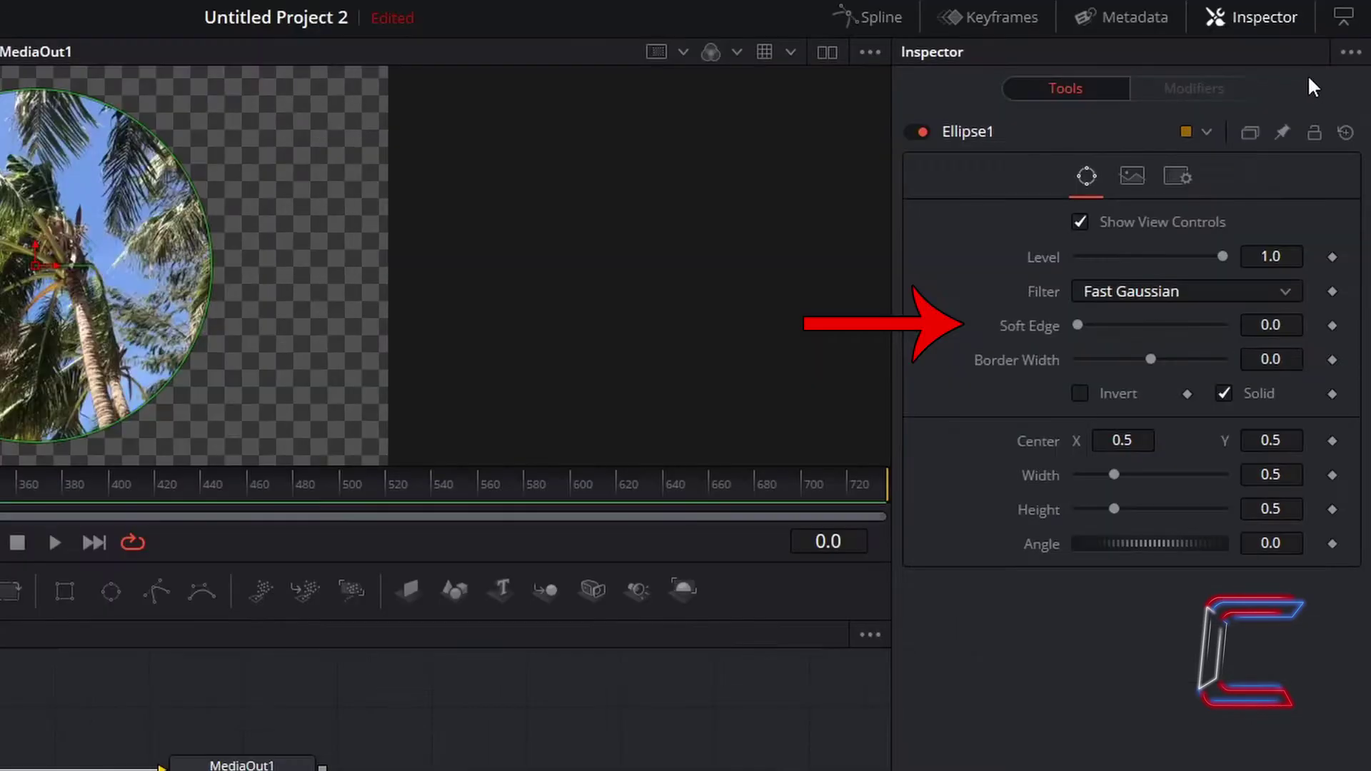
# Give Ellipse1 a Soft Edge of 0.02 and a Width of 1.3.
pyautogui.click(1294, 323)
pyautogui.write('2')
pyautogui.press('Return')
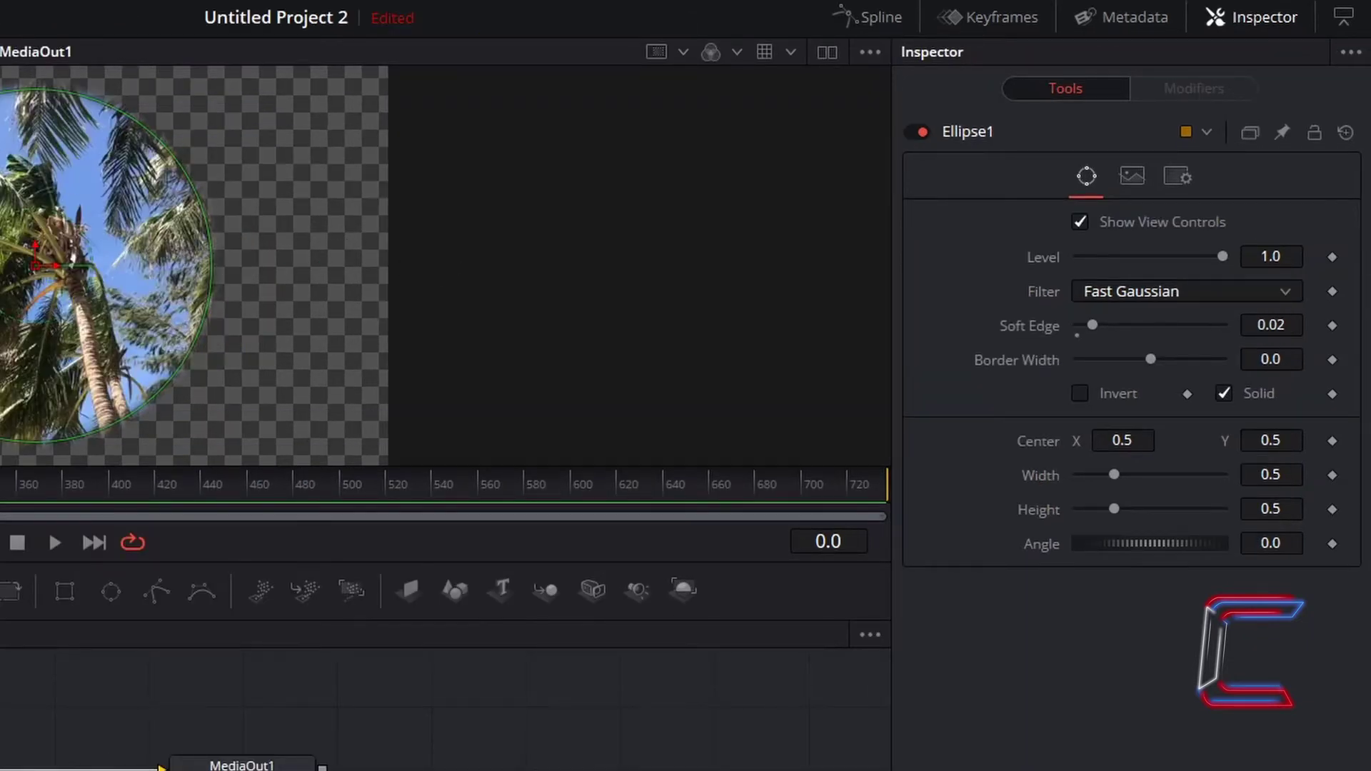
pyautogui.click(1296, 475)
pyautogui.write('1.3')
pyautogui.press('Tab')
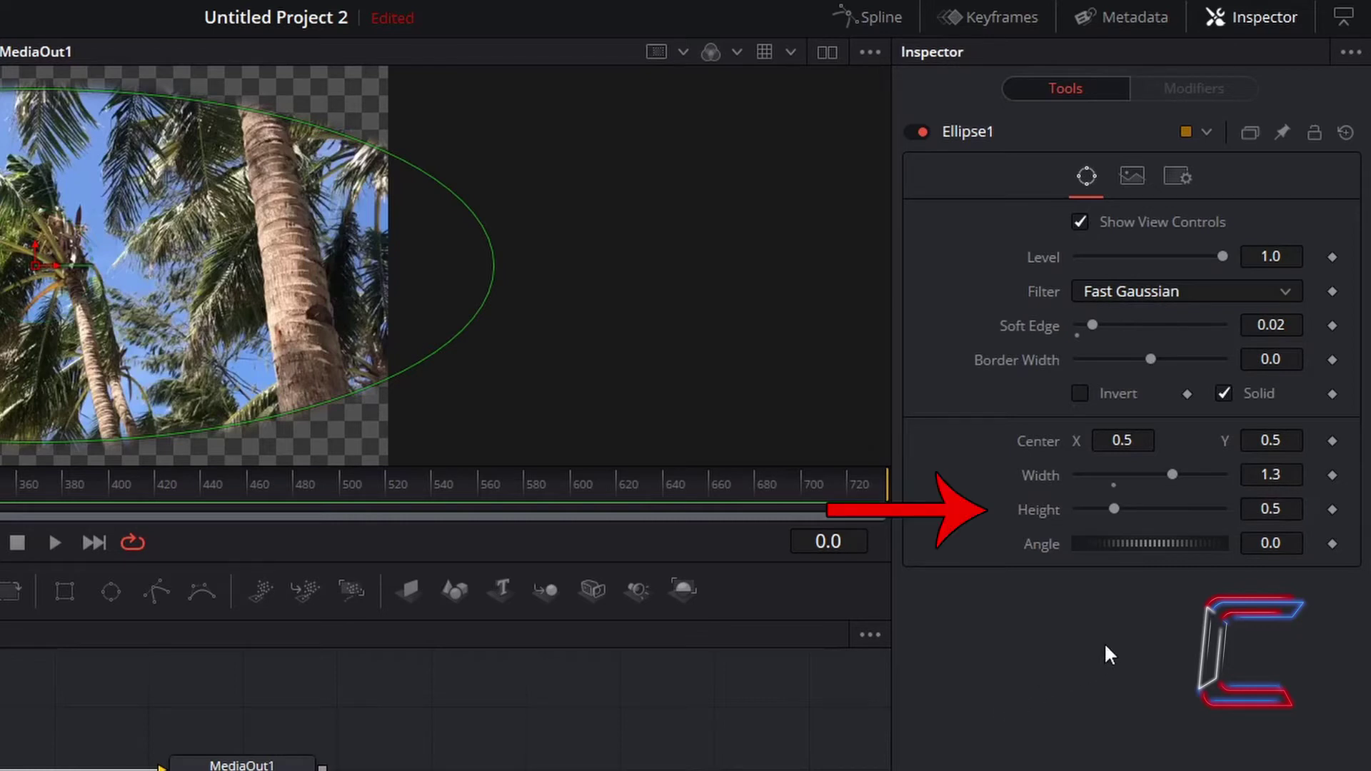
# Set Ellipse1's Height to 0 and keyframe that closed height.
pyautogui.click(1278, 511)
pyautogui.press('BackSpace')
pyautogui.write('0')
pyautogui.press('Return')
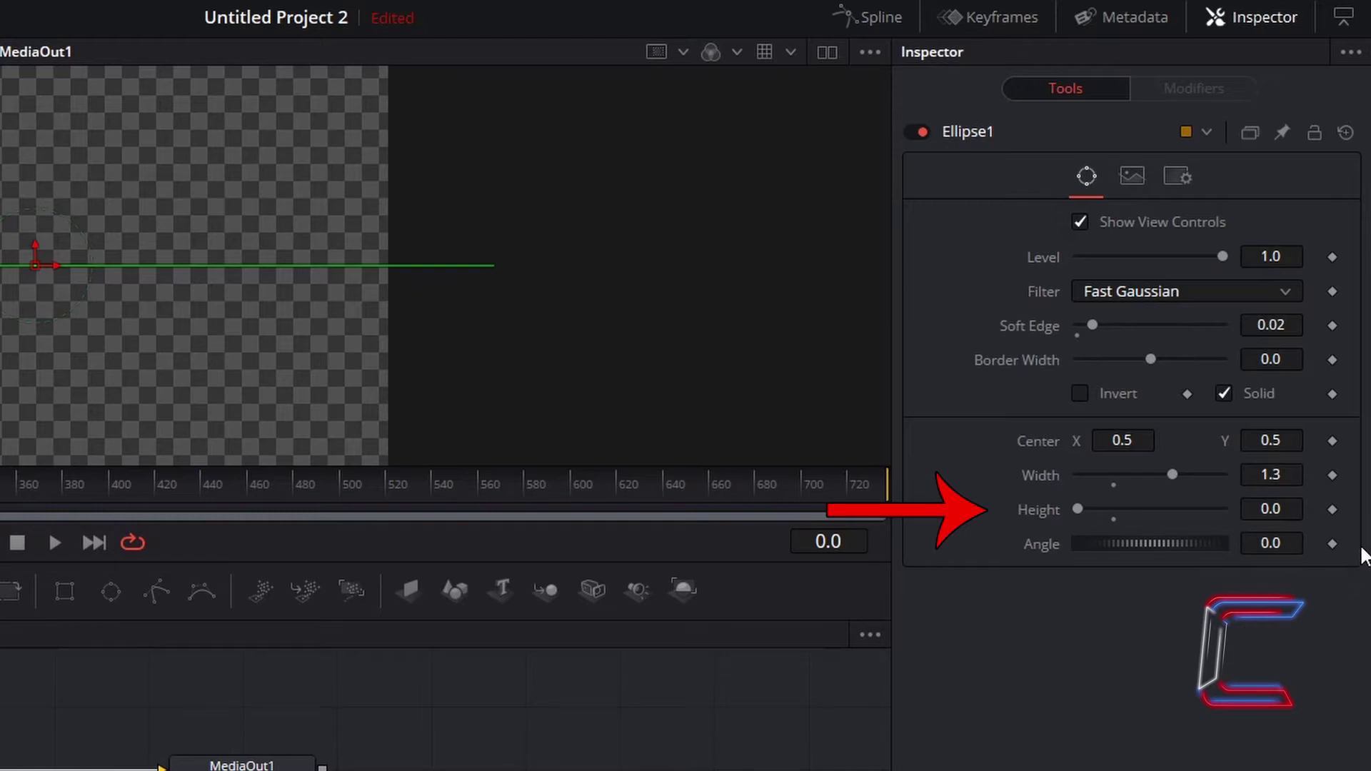
pyautogui.click(1333, 509)
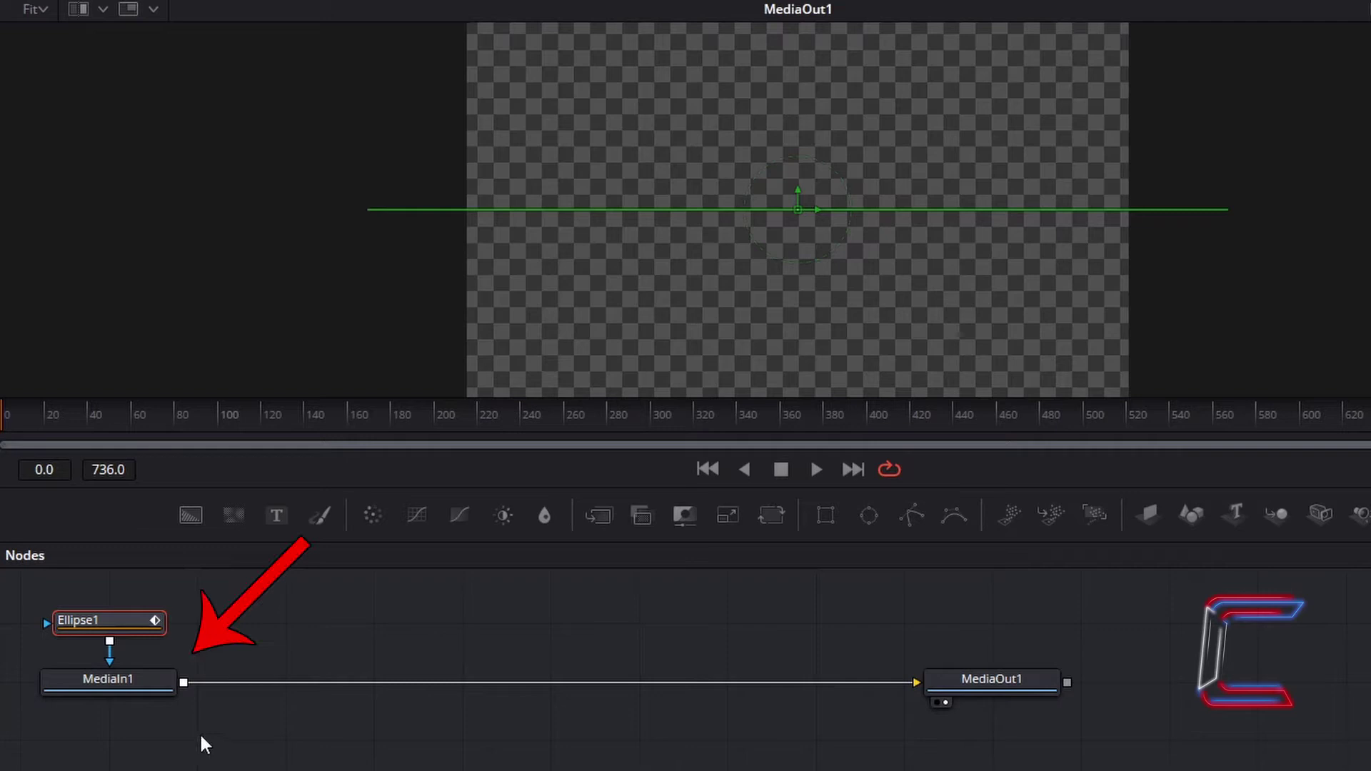
# Insert a Blur node after MediaIn1 using the tool search.
pyautogui.click(154, 694)
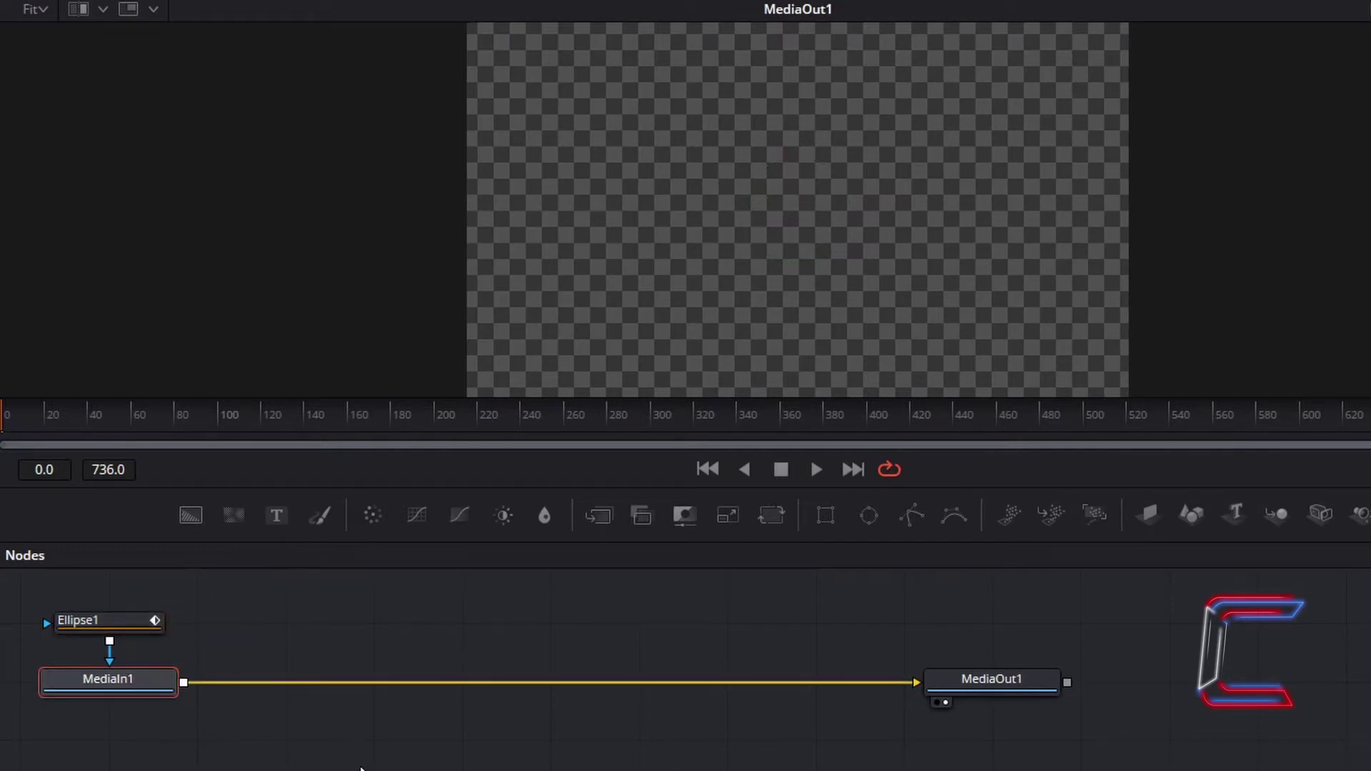
pyautogui.hotkey('shift', 'space')
pyautogui.write('blur')
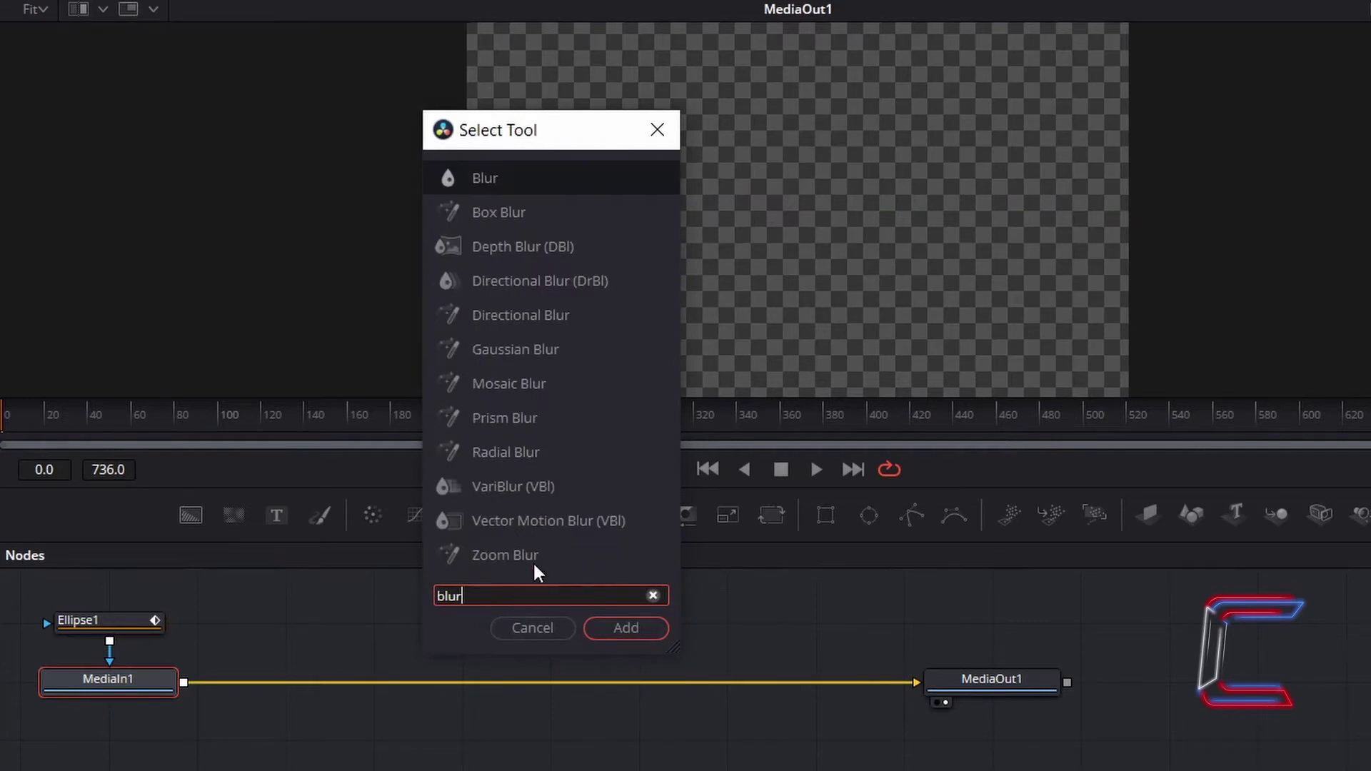
pyautogui.click(568, 171)
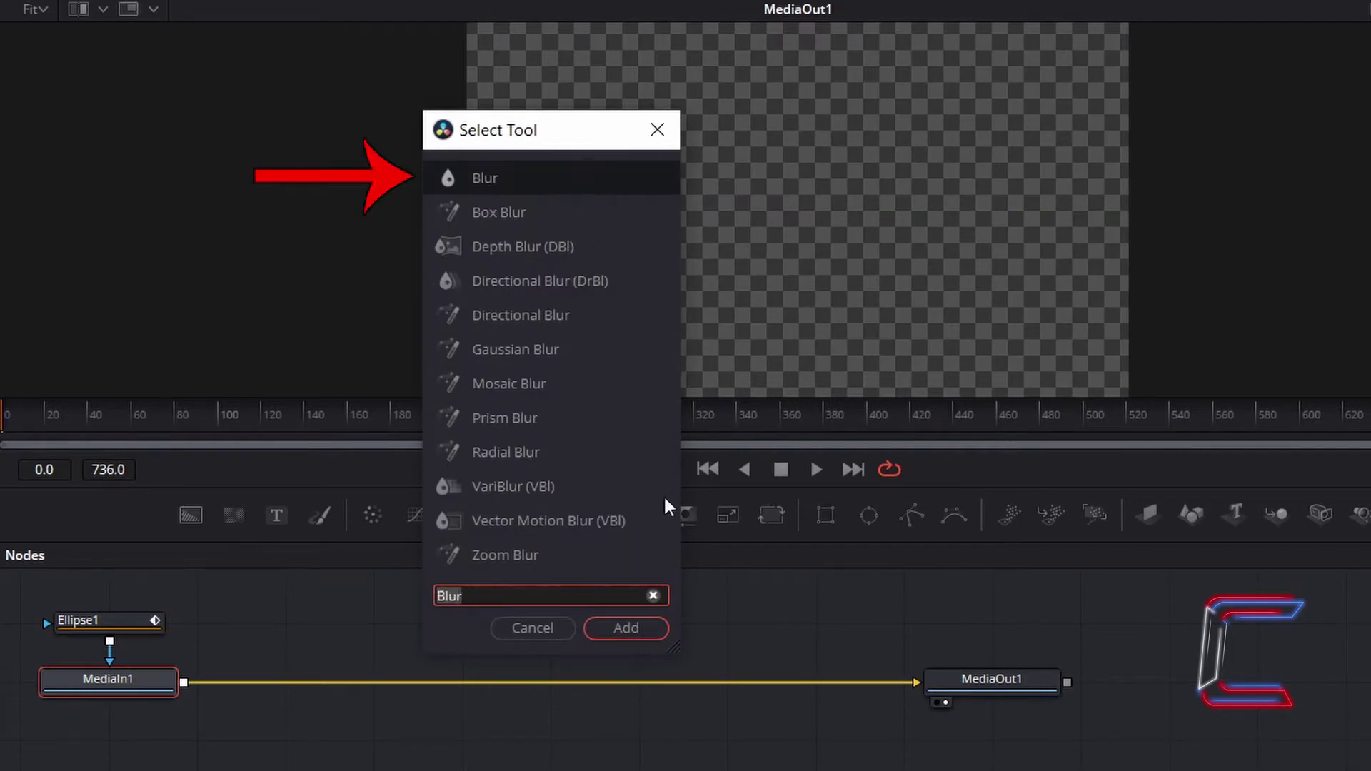
pyautogui.click(636, 632)
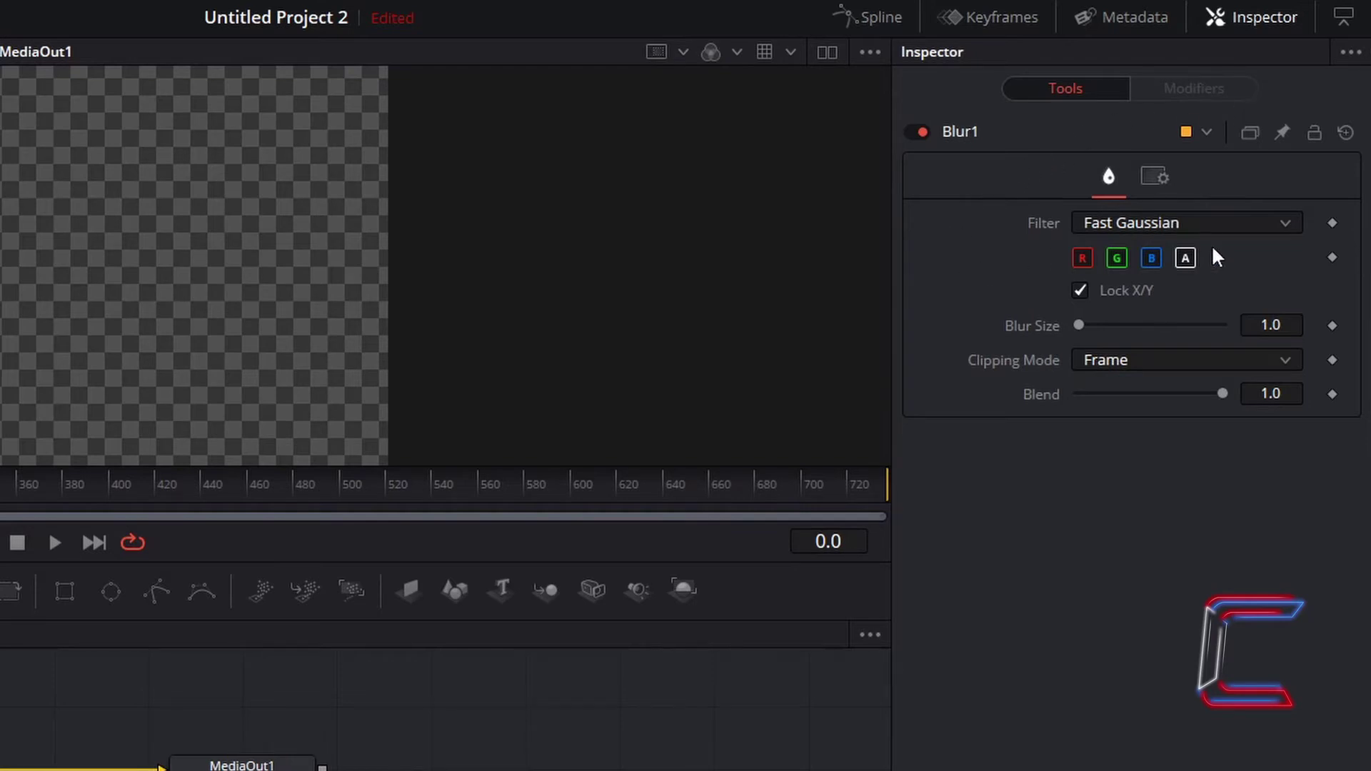
# Set Blur1's Blur Size to 50 and keyframe it.
pyautogui.click(1281, 325)
pyautogui.write('50')
pyautogui.press('Tab')
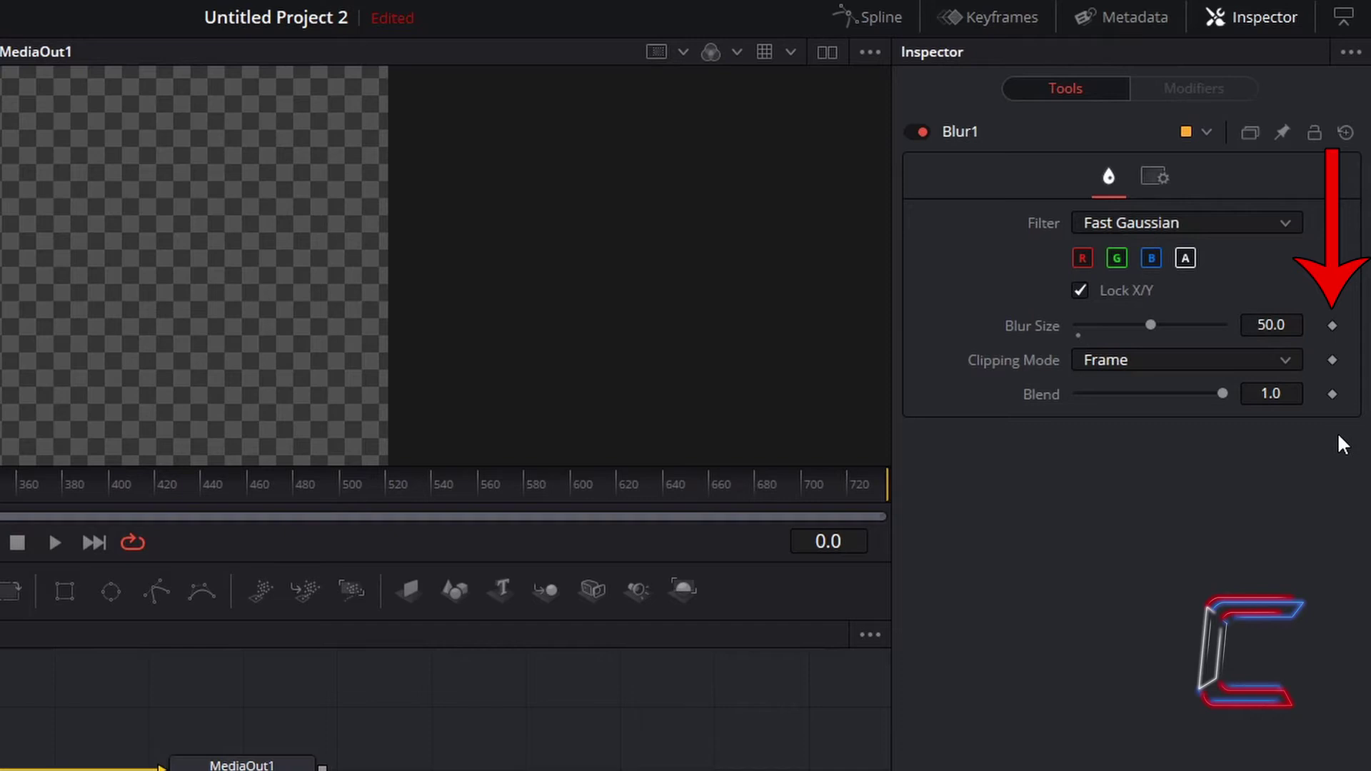
pyautogui.click(1333, 325)
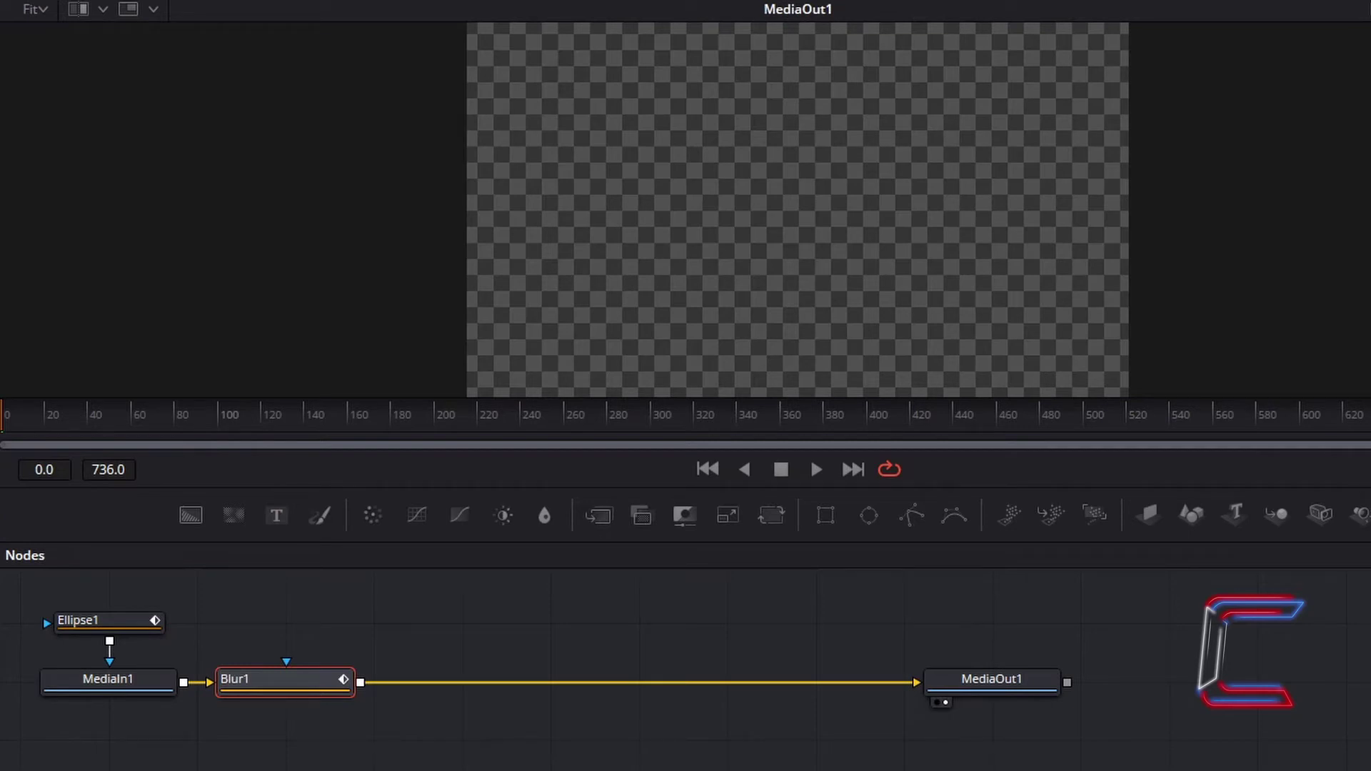
# Add a Brightness/Contrast node and keyframe its Brightness at -0.6.
pyautogui.hotkey('shift', 'space')
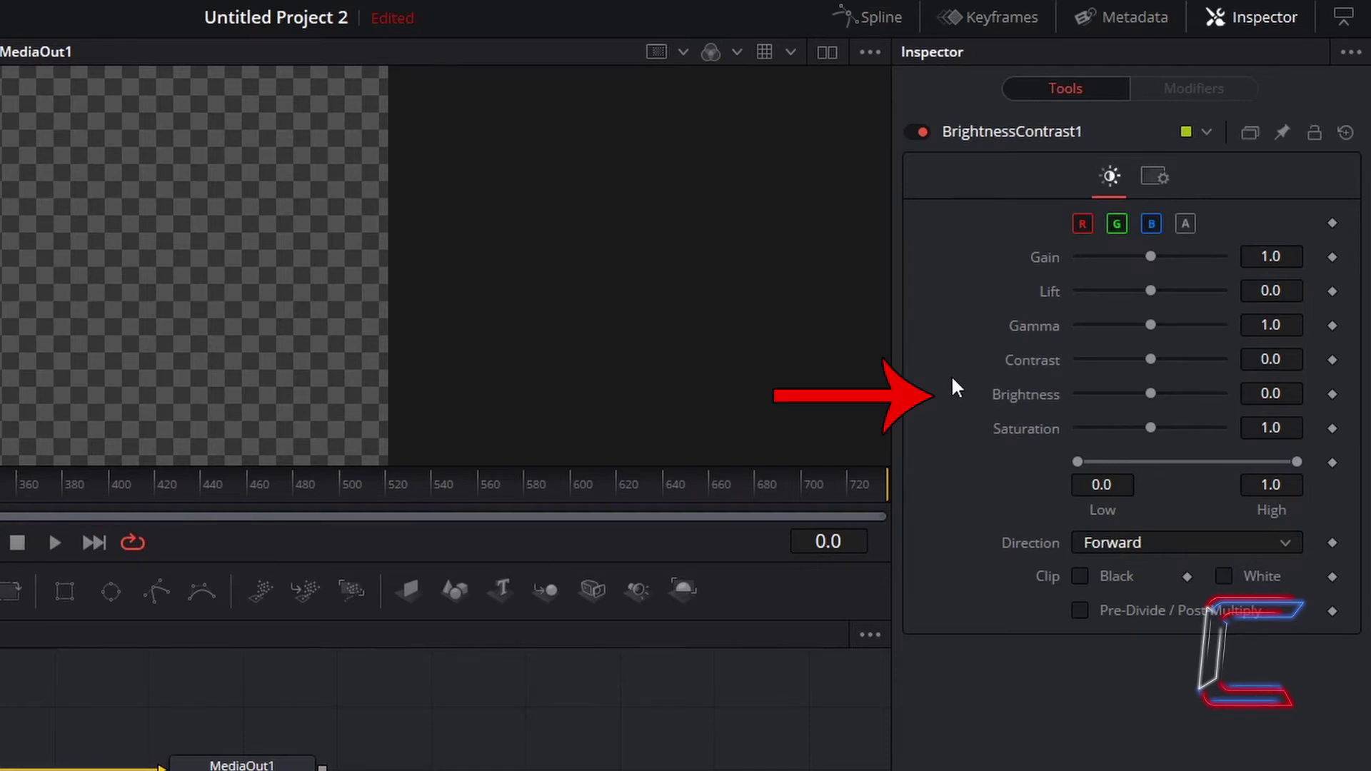
pyautogui.click(1286, 395)
pyautogui.write('-0.6')
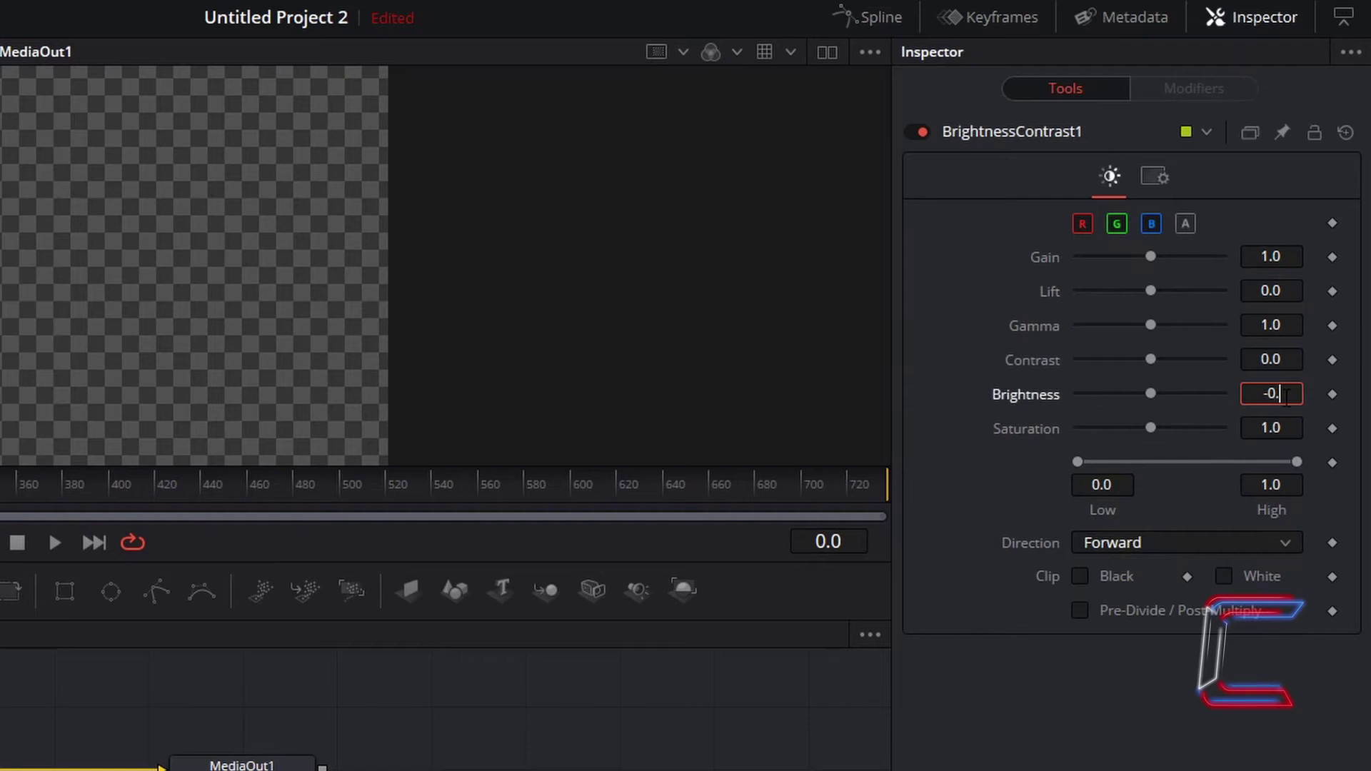
pyautogui.press('Tab')
pyautogui.press('Return')
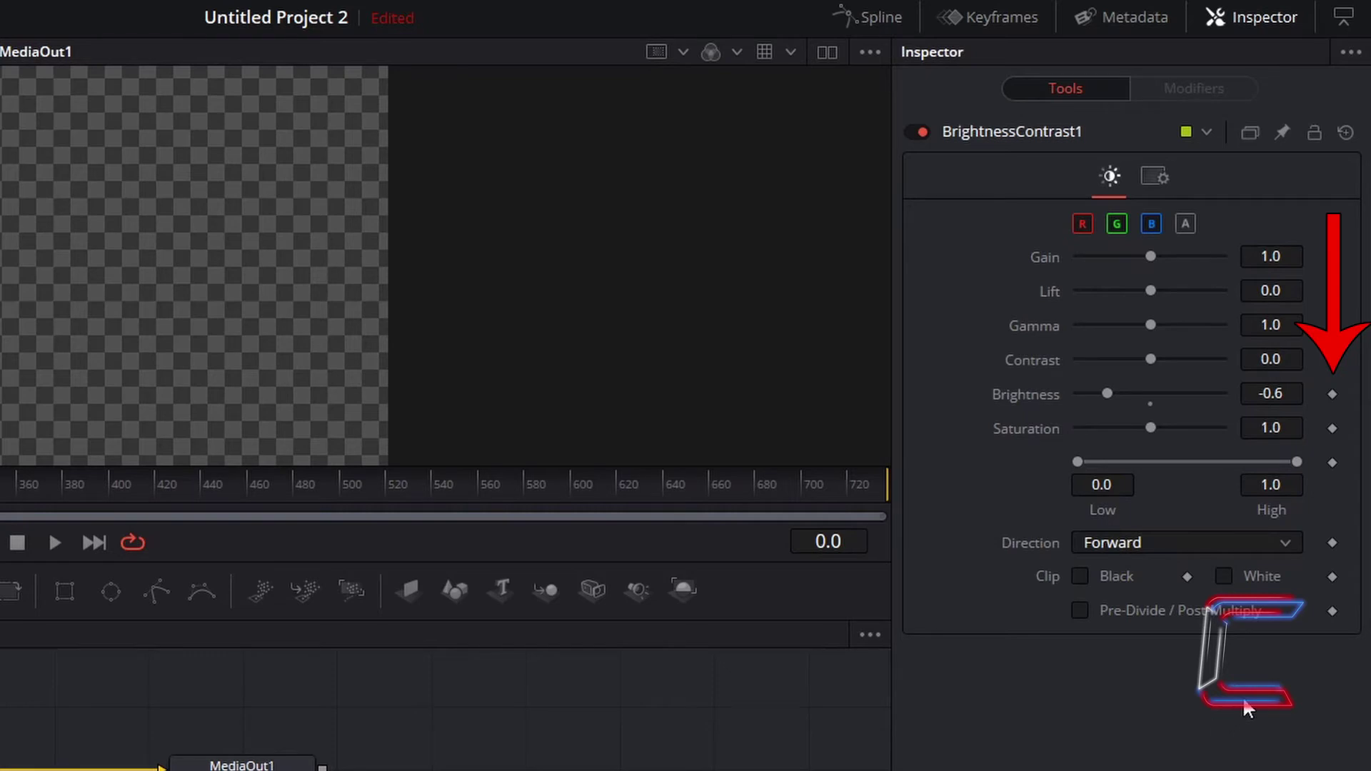
pyautogui.click(1332, 394)
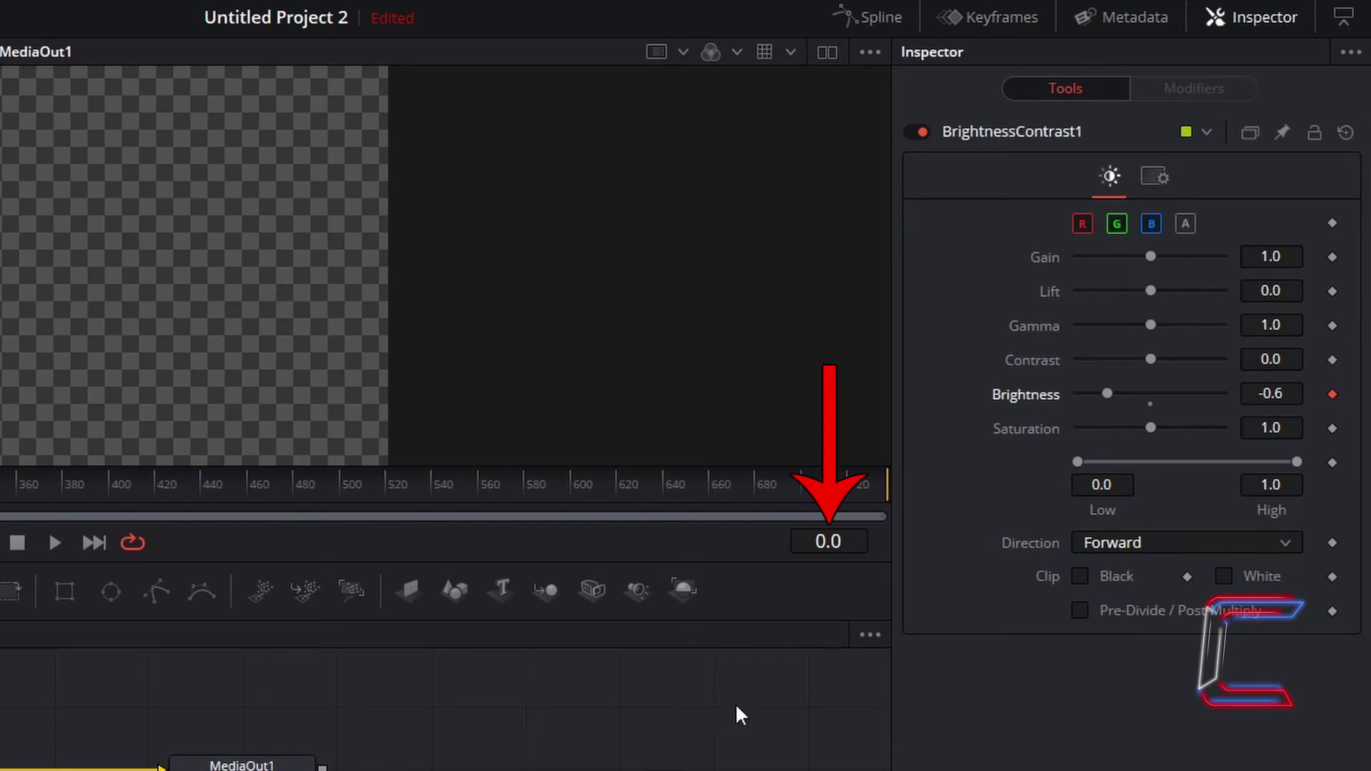
# At frame 90, key BrightnessContrast1's Brightness to -0.15.
pyautogui.click(855, 540)
pyautogui.write('9')
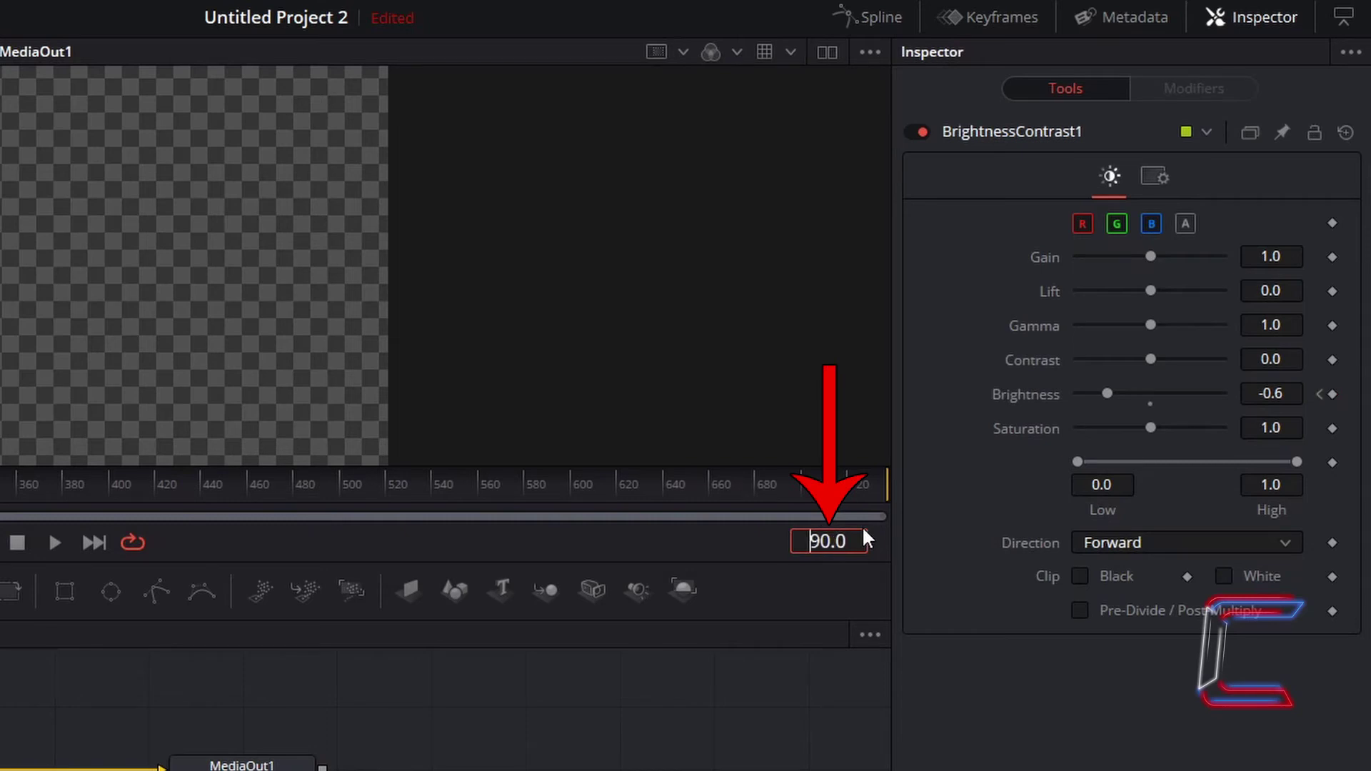
pyautogui.press('Return')
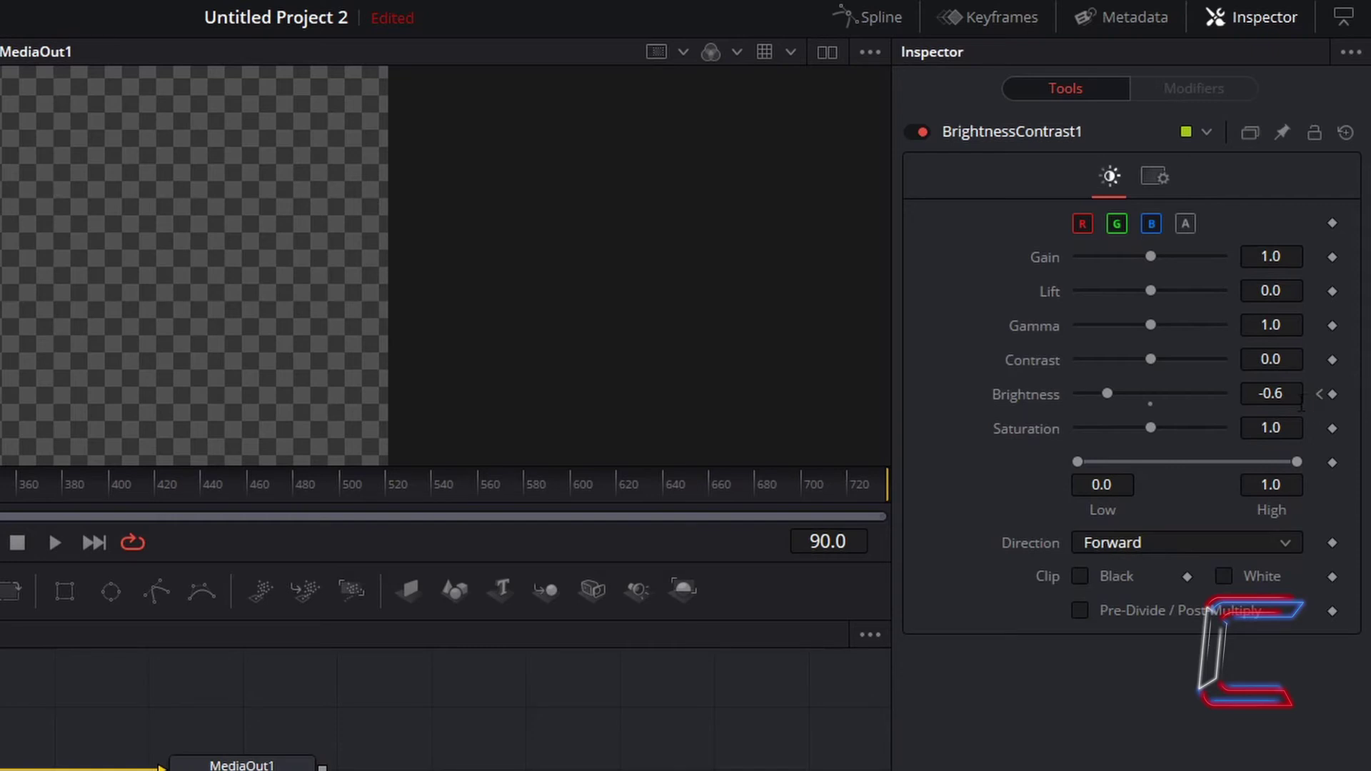
pyautogui.click(1271, 393)
pyautogui.write('-0.15')
pyautogui.press('Tab')
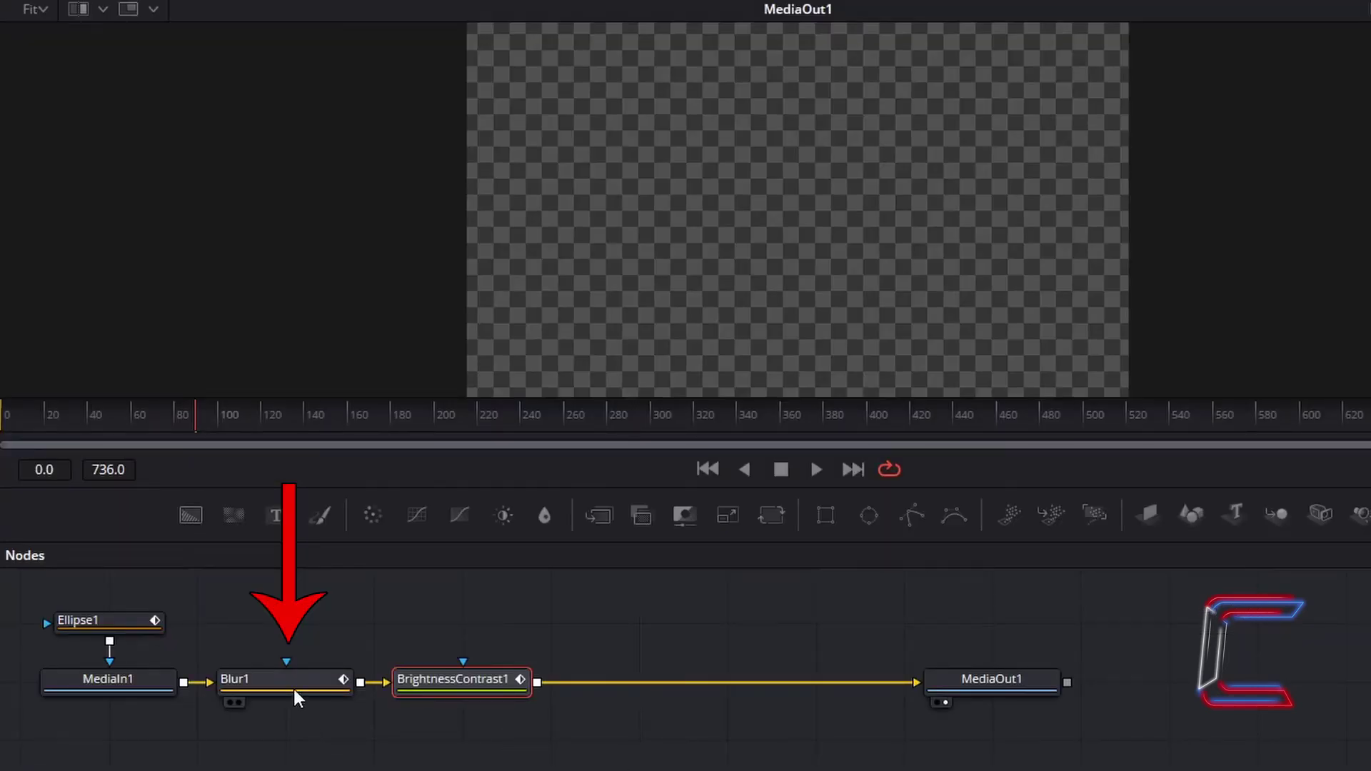
# Key Blur1's Blur Size to 10 at frame 90.
pyautogui.click(297, 695)
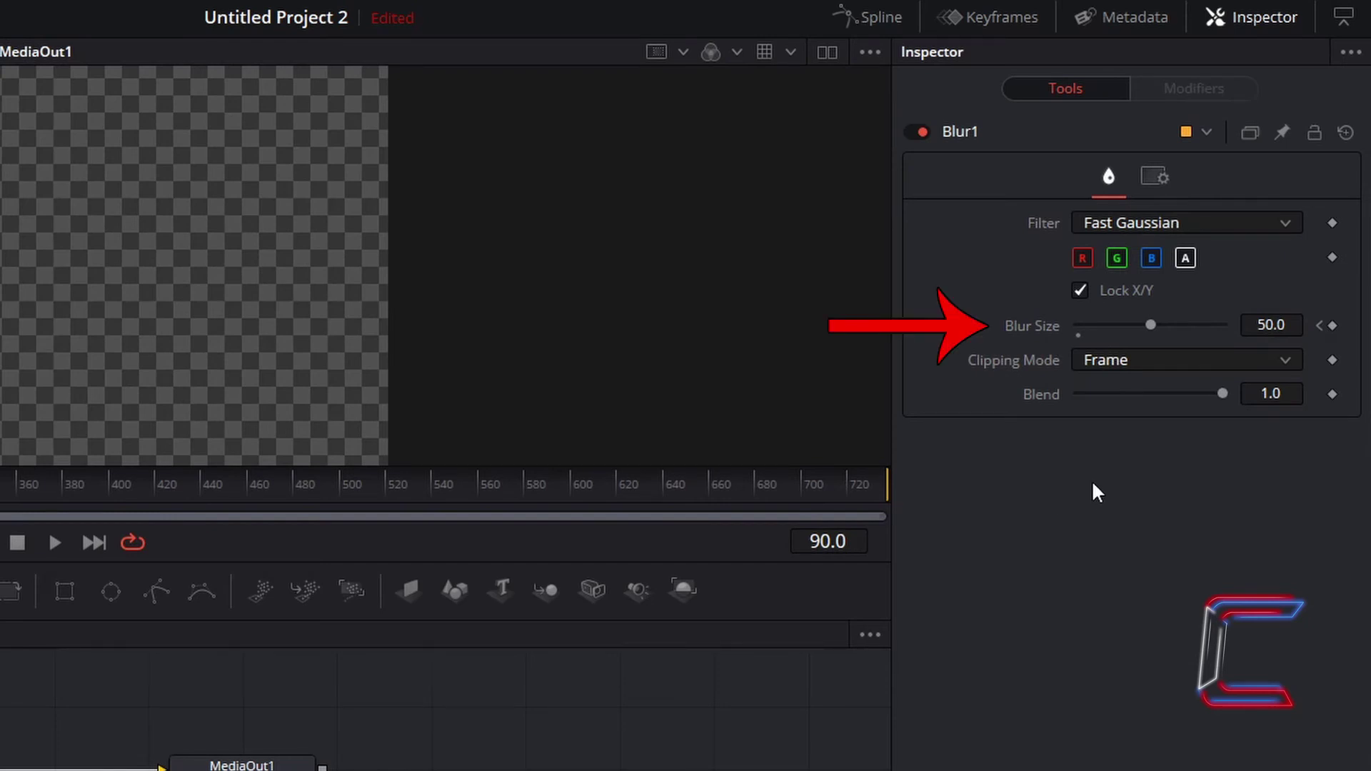
pyautogui.click(1266, 325)
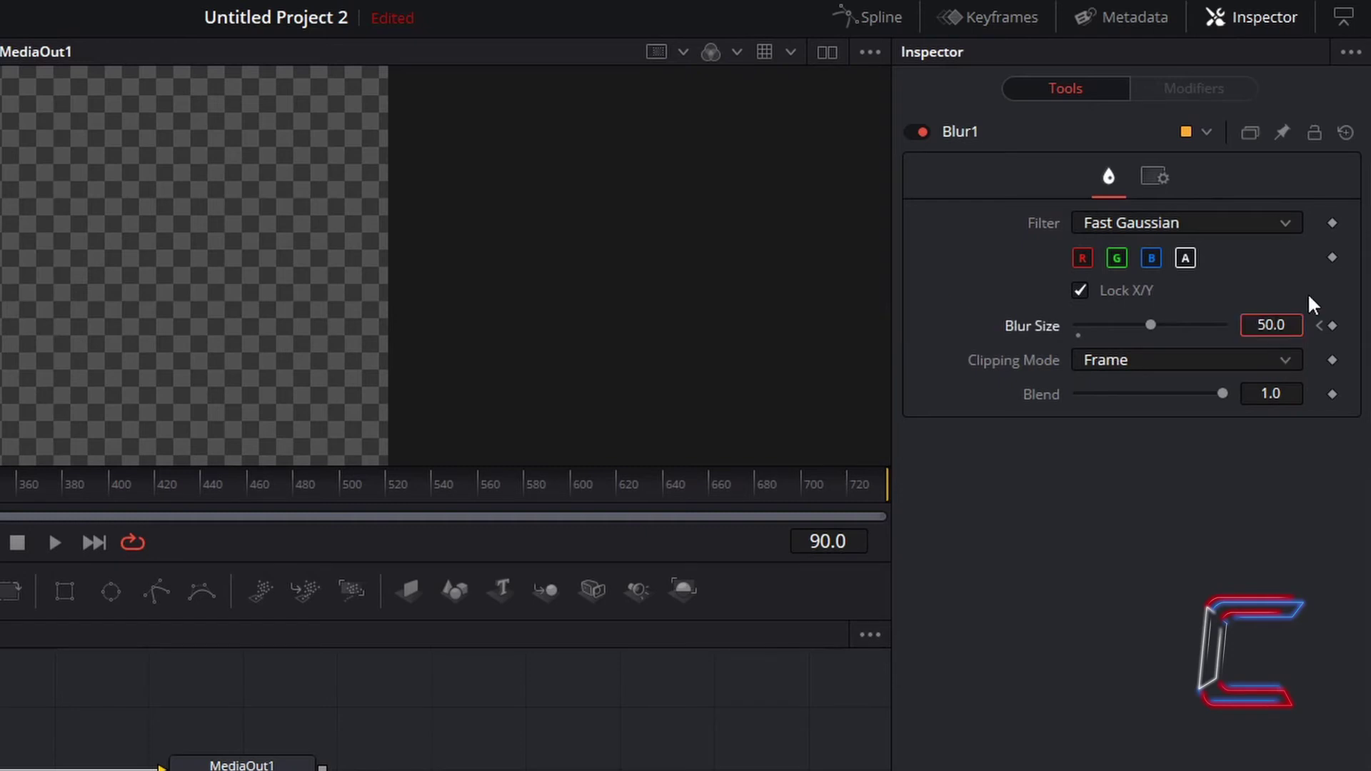
pyautogui.press('BackSpace')
pyautogui.write('1')
pyautogui.press('Return')
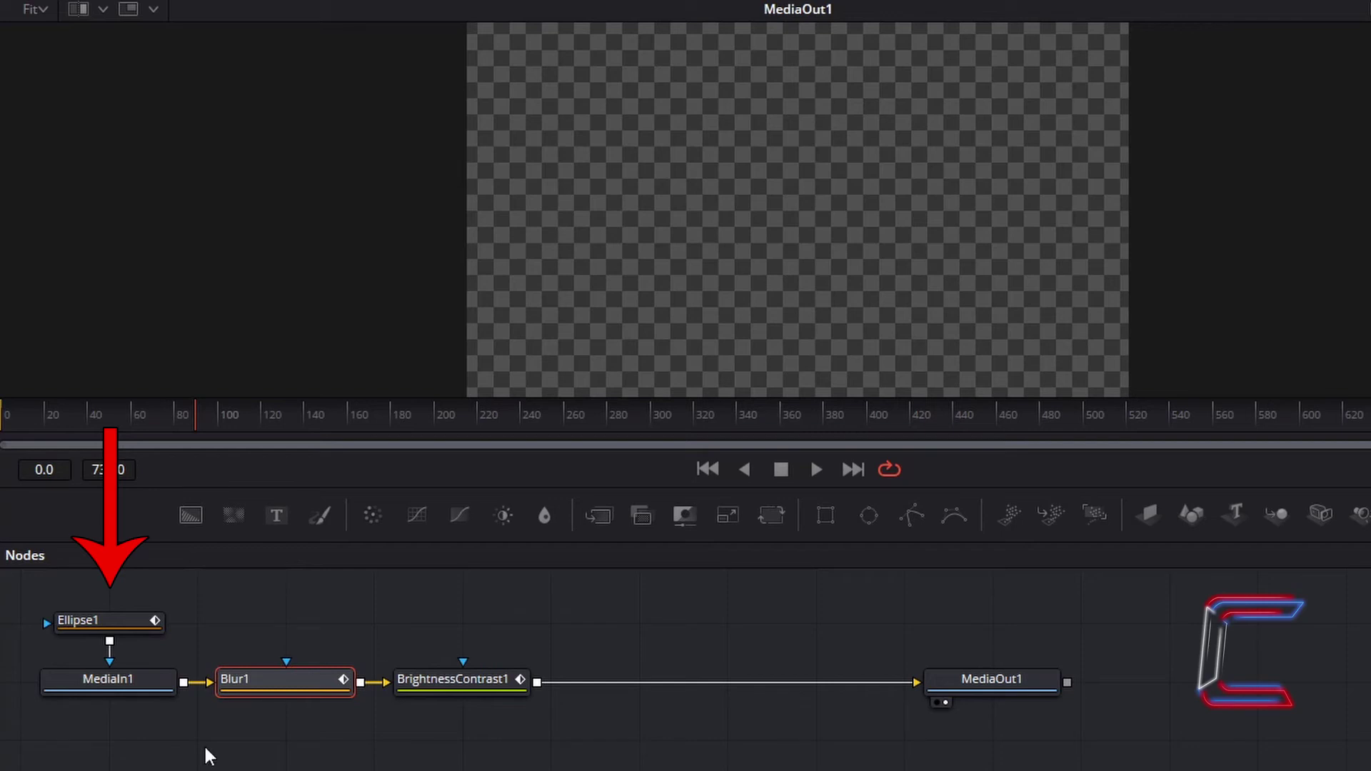
# Key Ellipse1's Height to 0.27 so the mask partly opens.
pyautogui.click(122, 630)
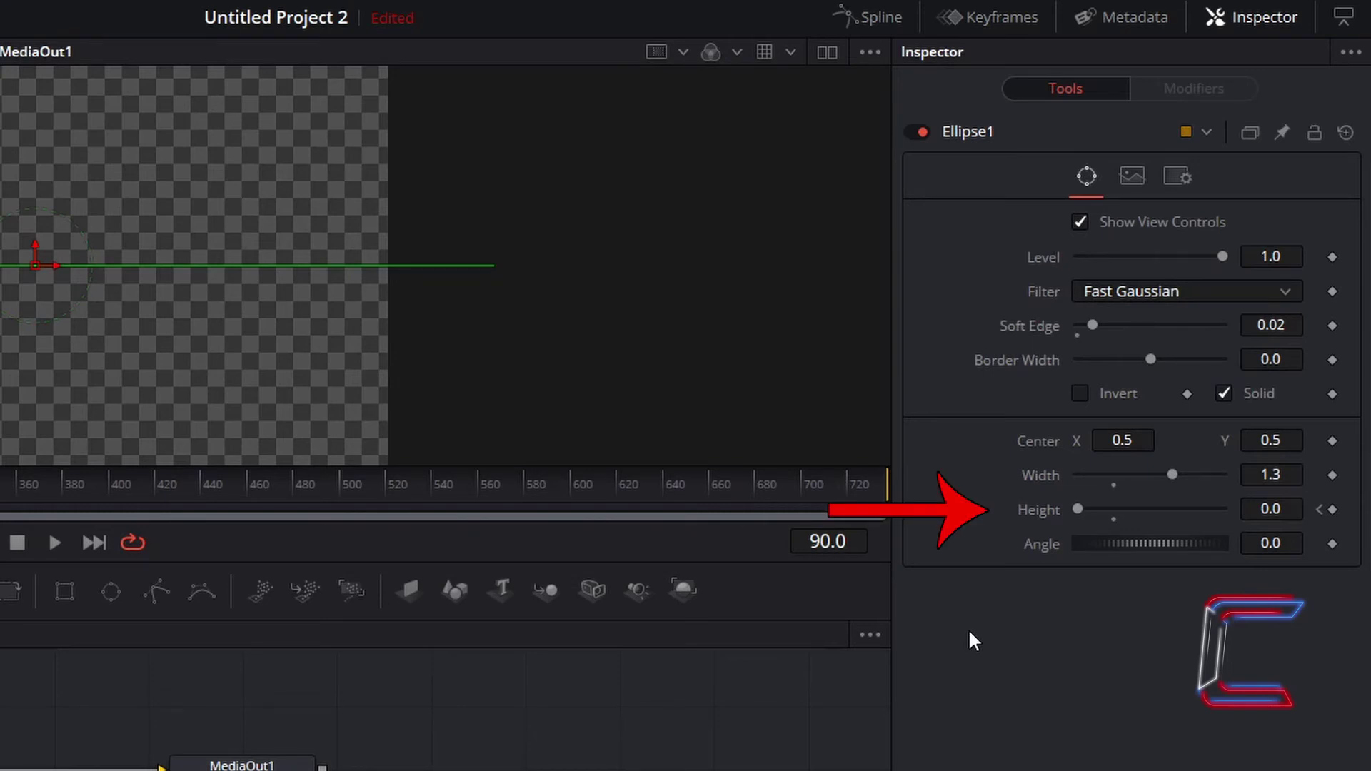
pyautogui.write('0.27')
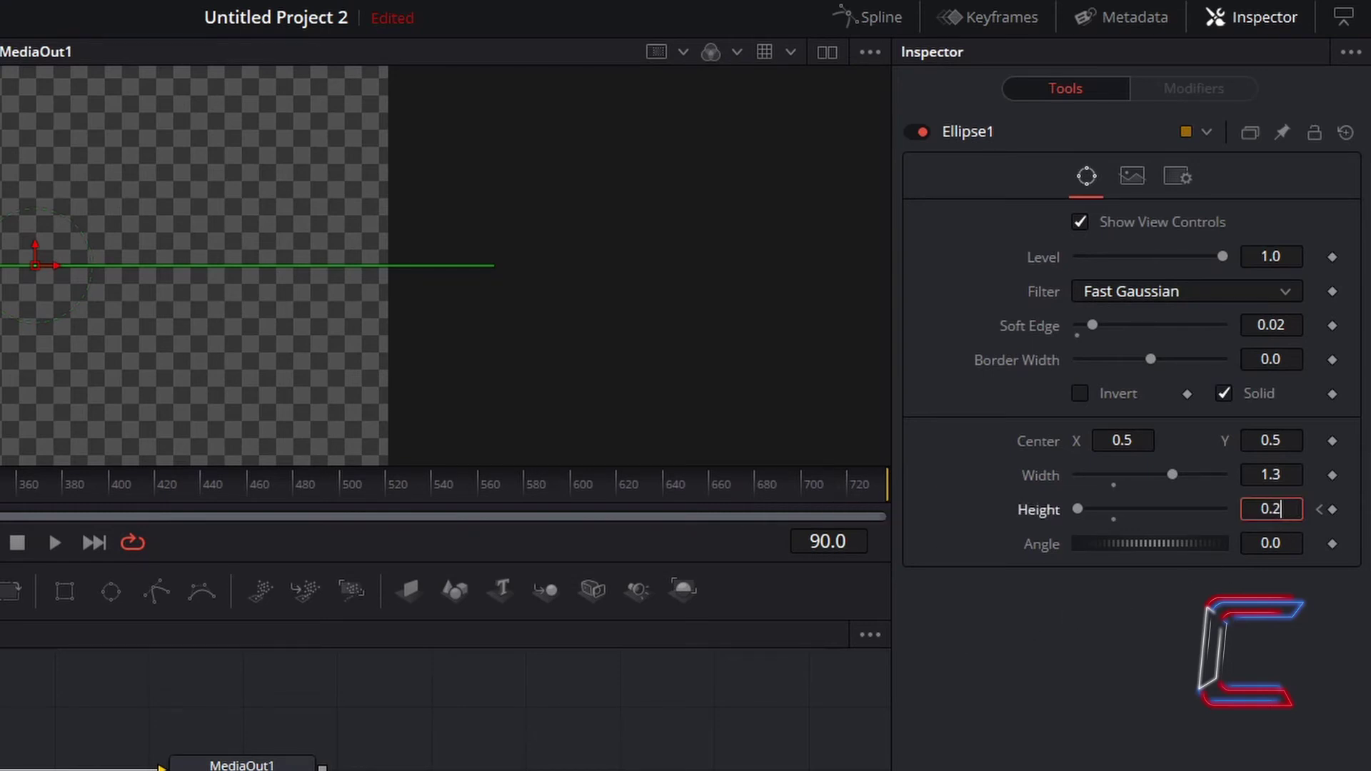
pyautogui.press('Tab')
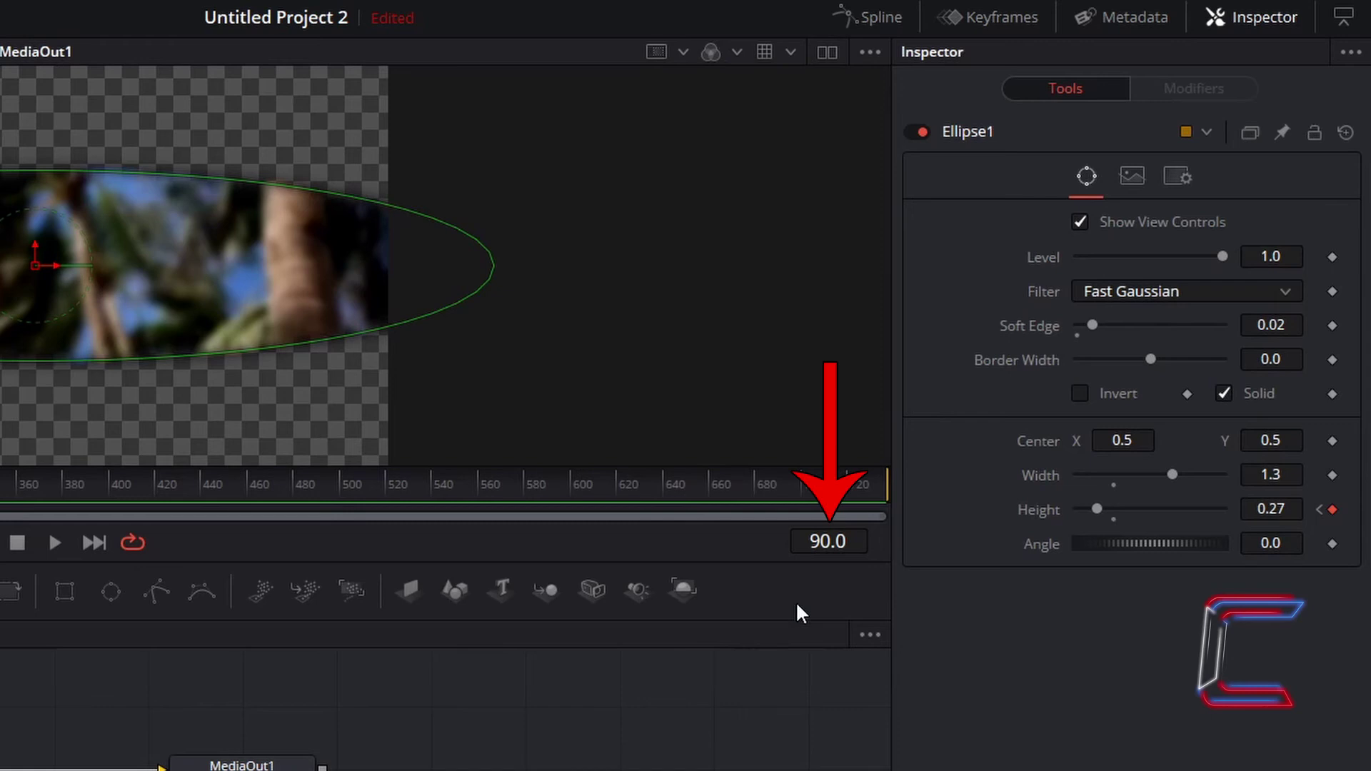
# At frame 180, key Ellipse1's Height to 0.05 for a thin slit.
pyautogui.click(825, 543)
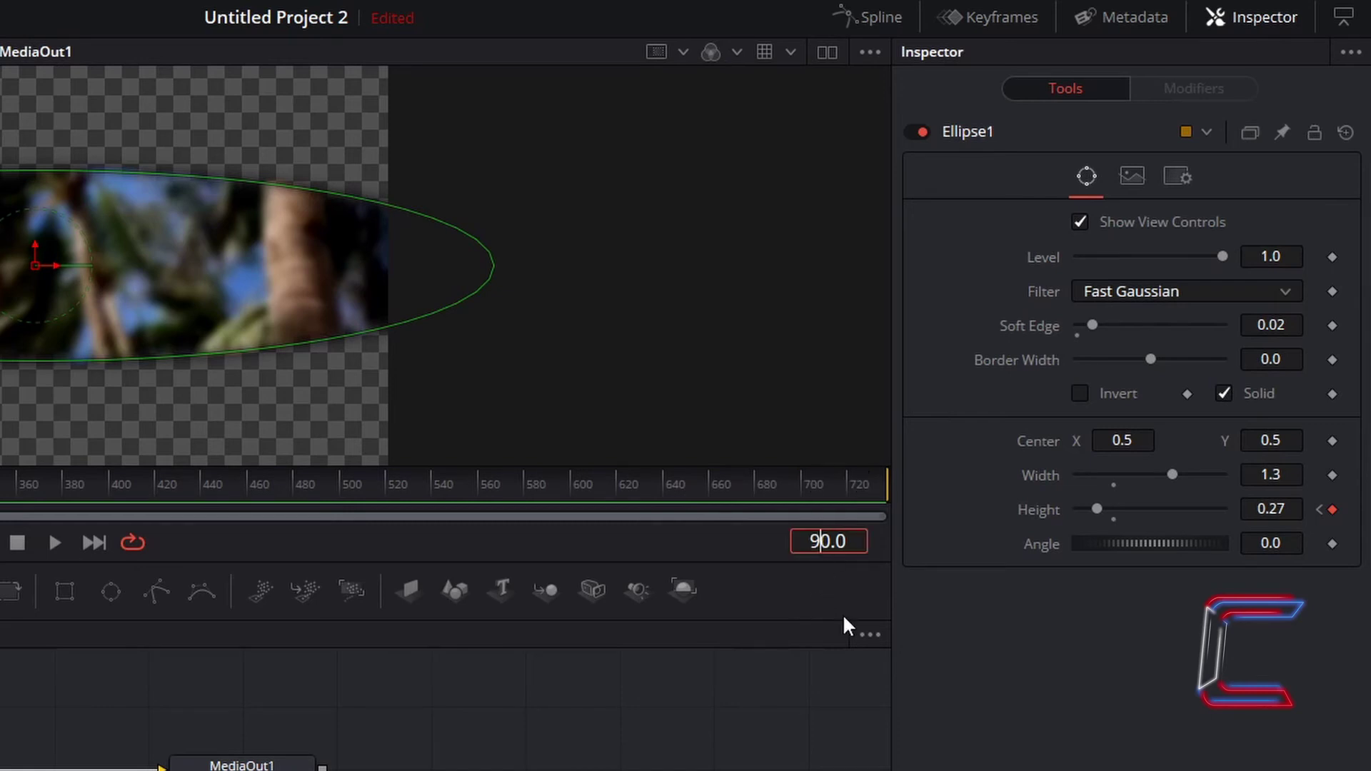
pyautogui.press('BackSpace')
pyautogui.write('18')
pyautogui.press('Return')
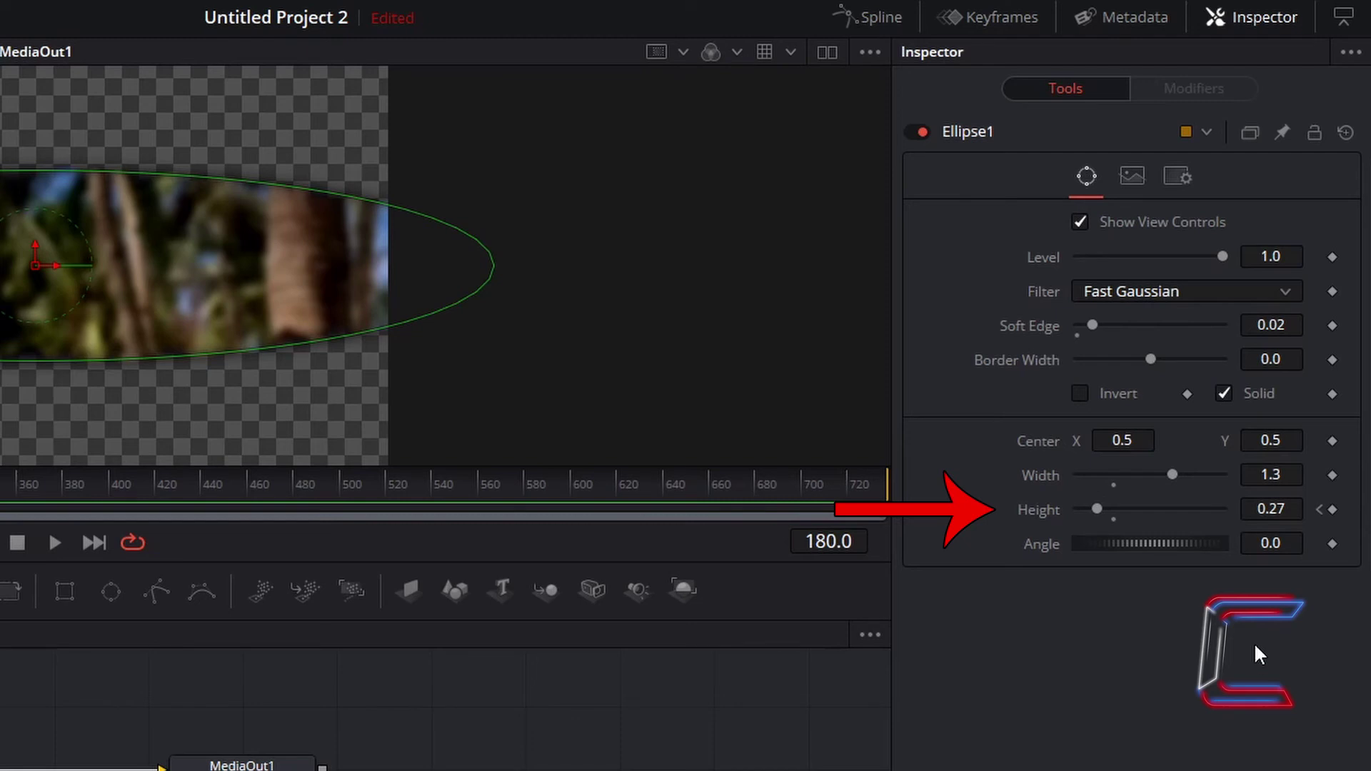
pyautogui.click(1279, 525)
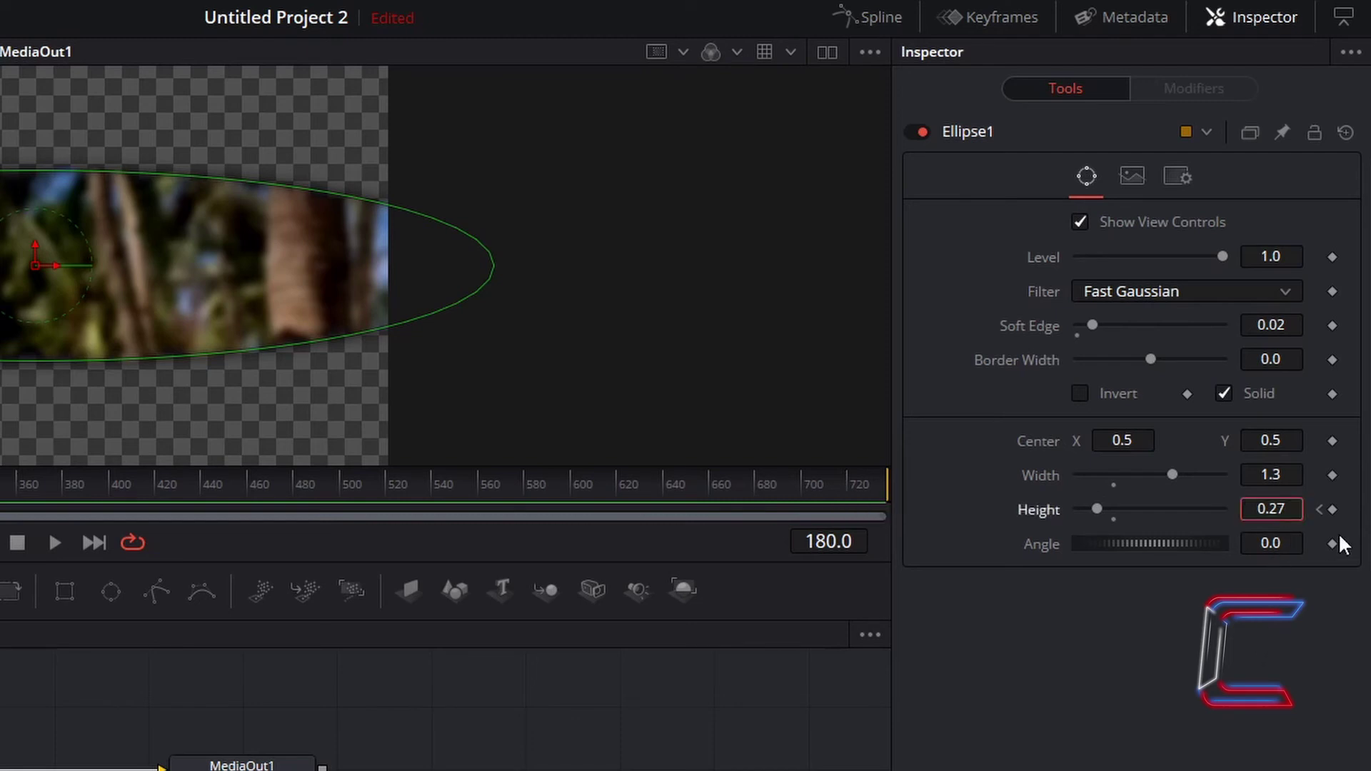
pyautogui.write('0.05')
pyautogui.press('Tab')
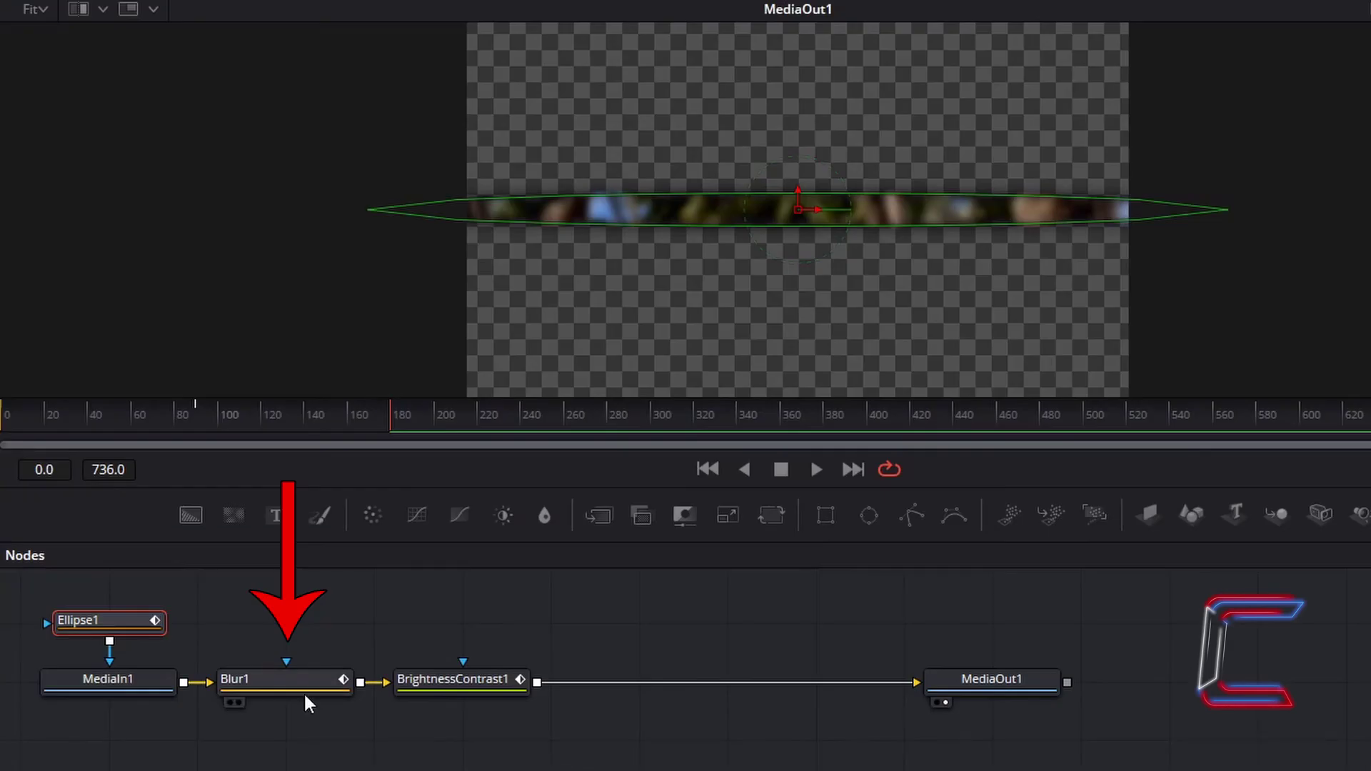
pyautogui.click(305, 693)
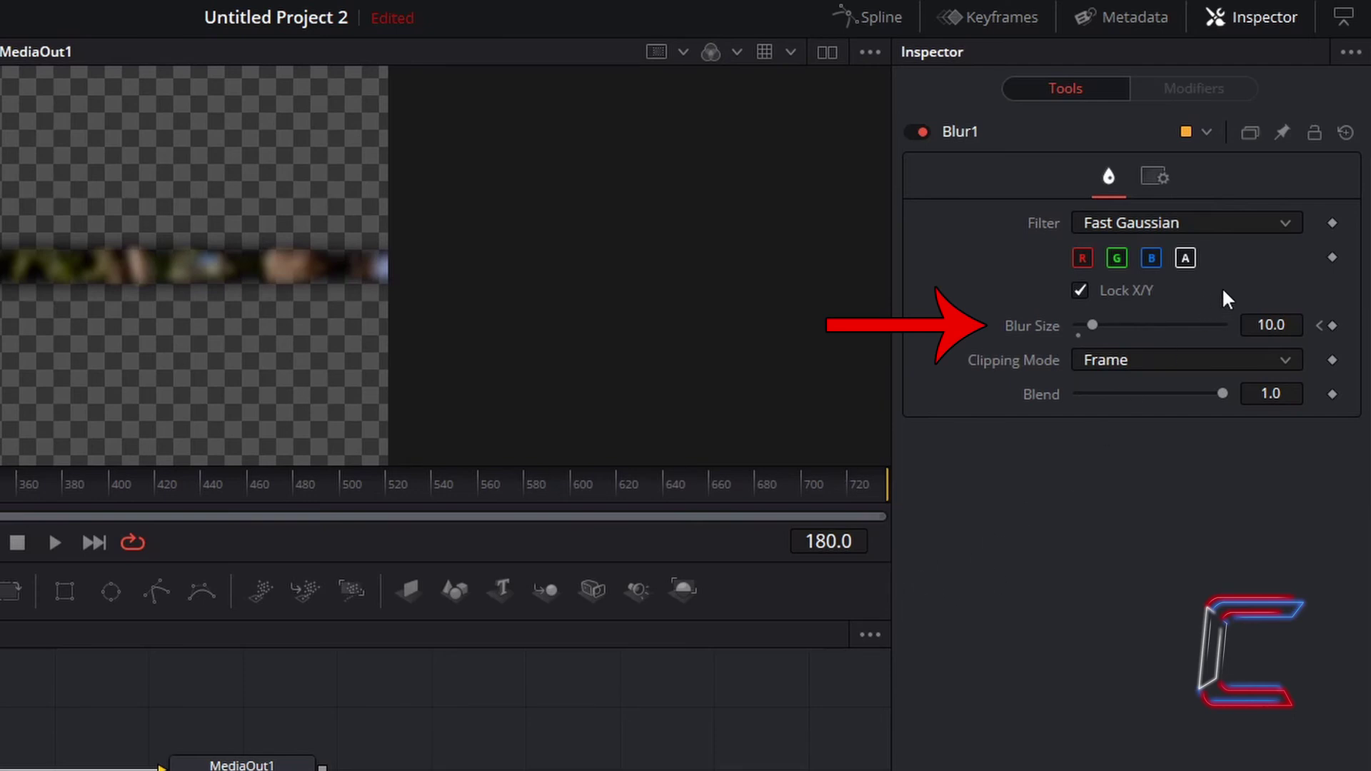
# Key Blur1's Blur Size to 40 at frame 180.
pyautogui.click(1265, 318)
pyautogui.write('40')
pyautogui.press('Tab')
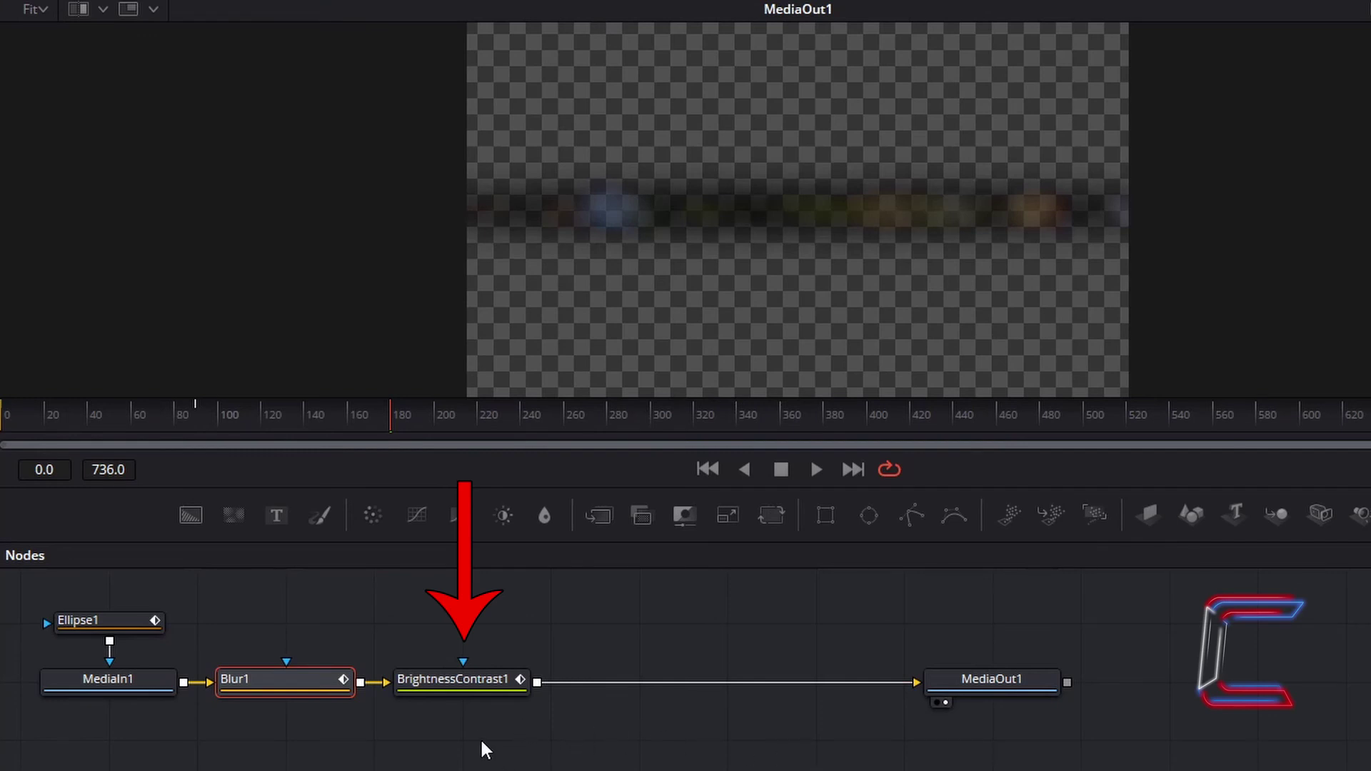
# Key BrightnessContrast1's Brightness to -0.18 at frame 180.
pyautogui.click(486, 687)
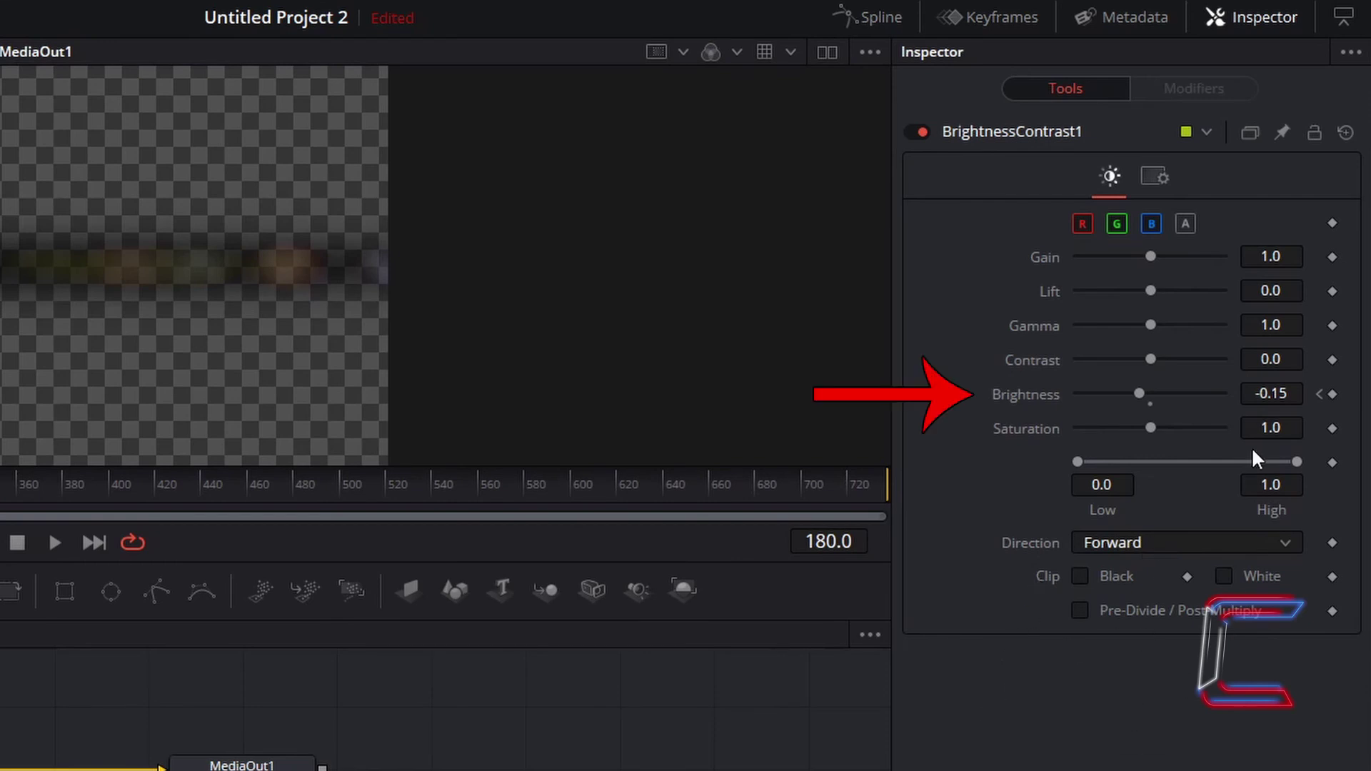
pyautogui.click(1302, 393)
pyautogui.press('BackSpace')
pyautogui.write('8')
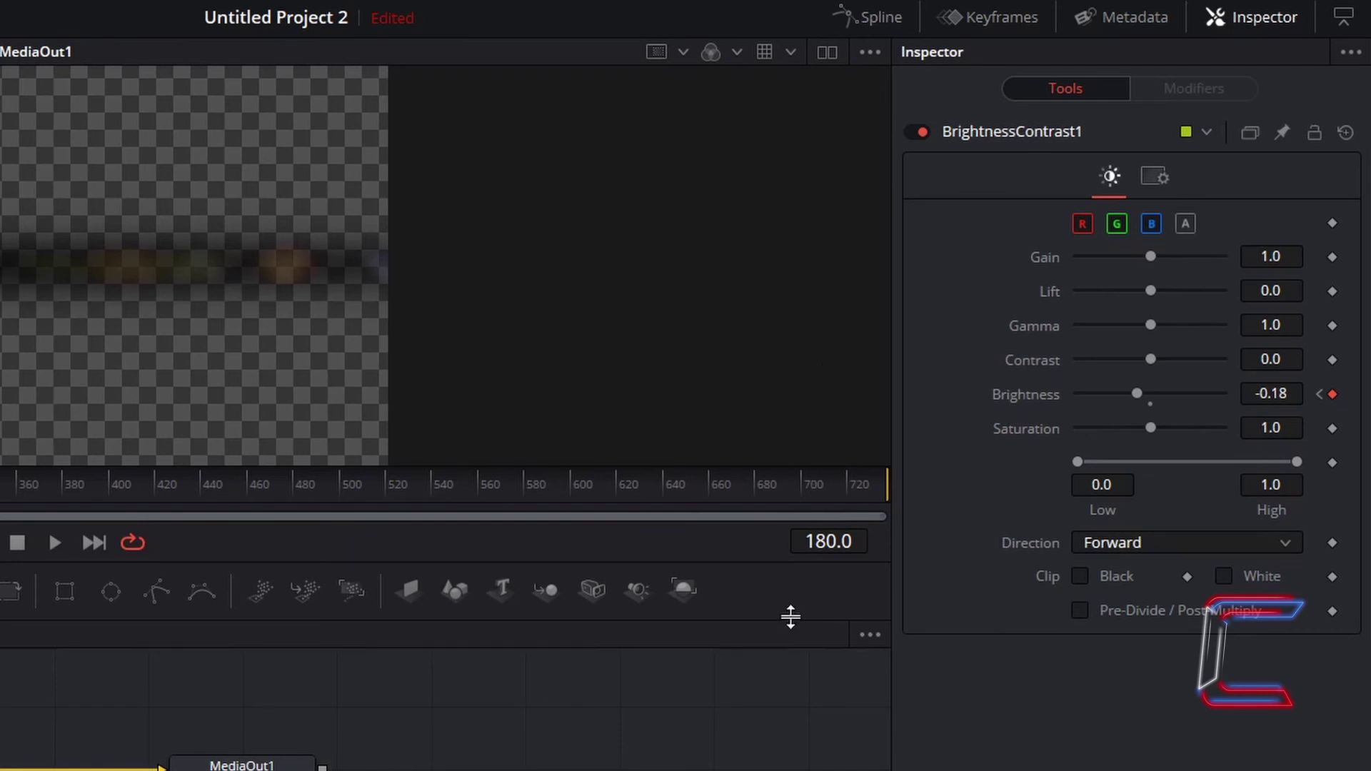
# Jump to frame 225 and reset Brightness back to 0.0.
pyautogui.click(847, 541)
pyautogui.write('225')
pyautogui.press('Return')
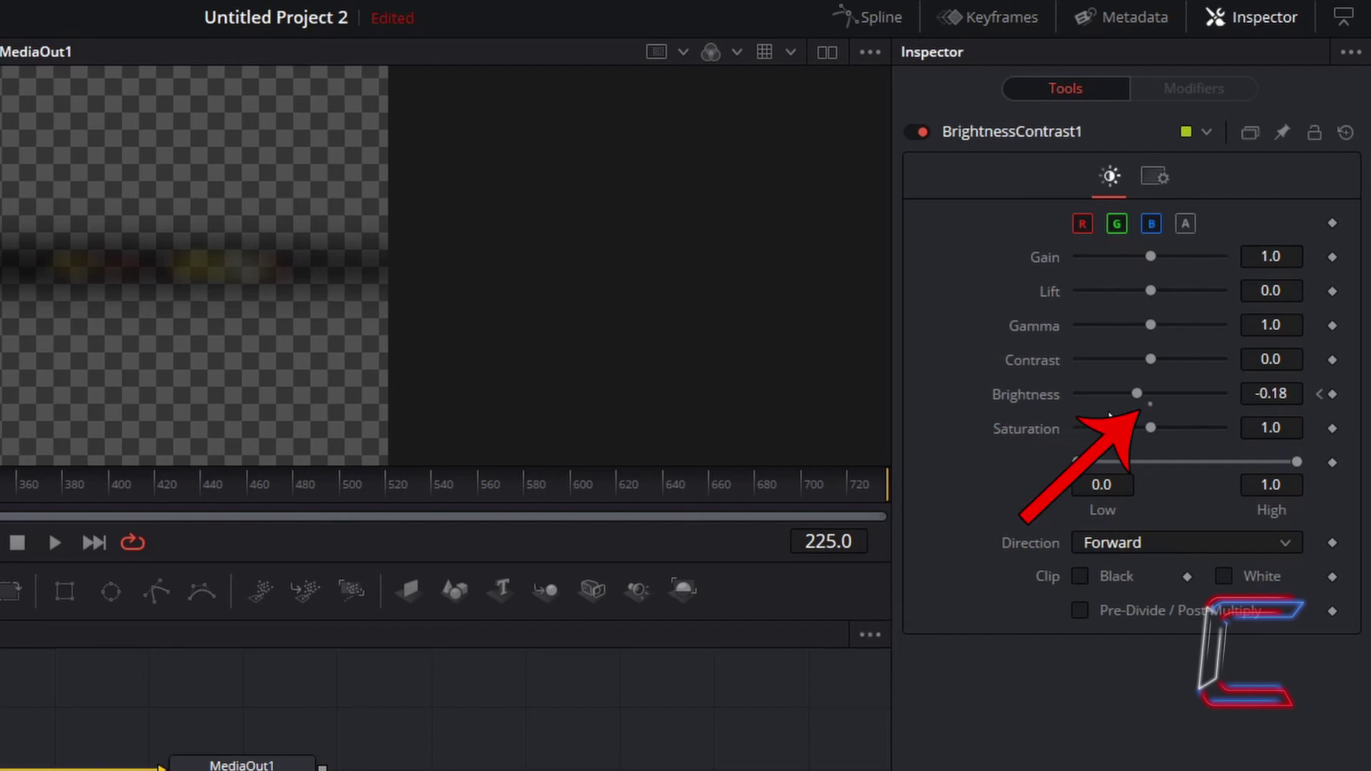
pyautogui.click(1151, 405)
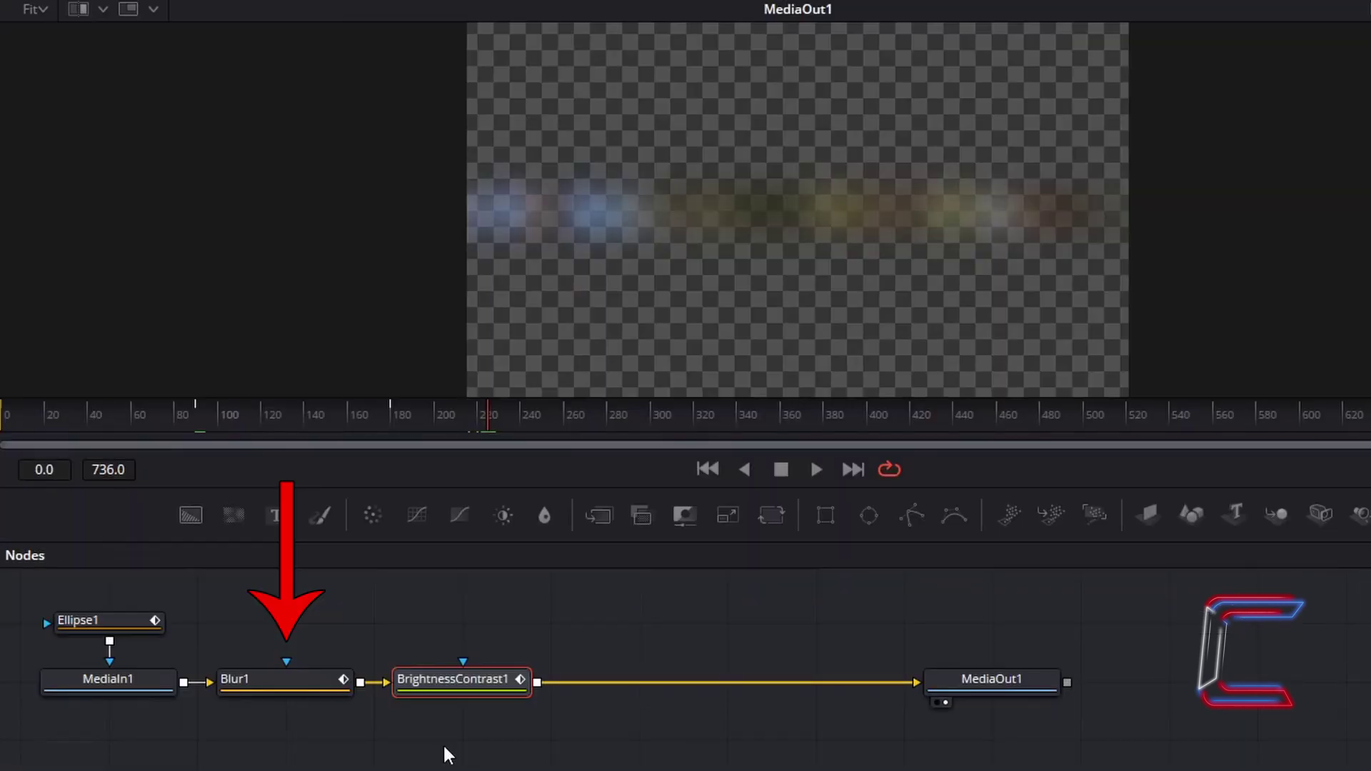
# Keyframe Blur1's Blur Size at 0.0 on frame 225.
pyautogui.click(300, 689)
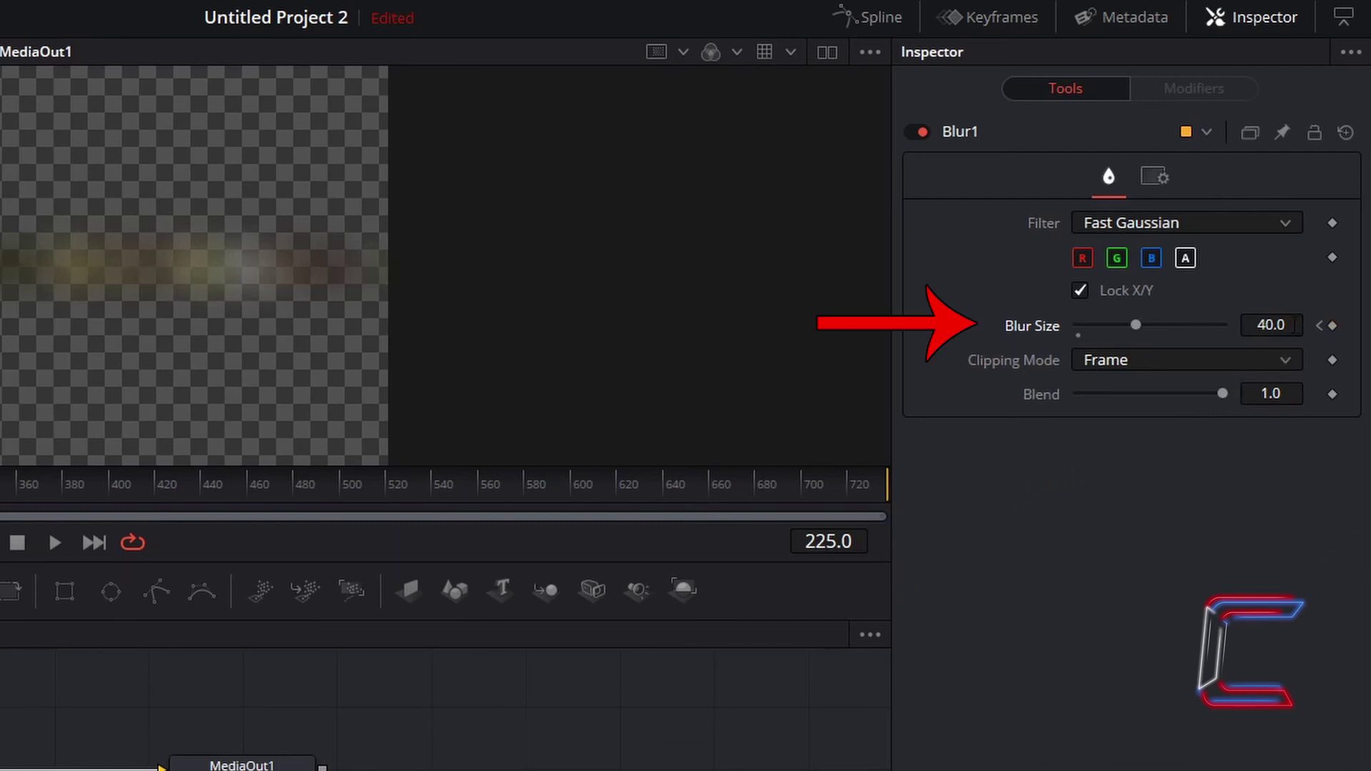
pyautogui.click(1271, 325)
pyautogui.write('0.0')
pyautogui.press('Tab')
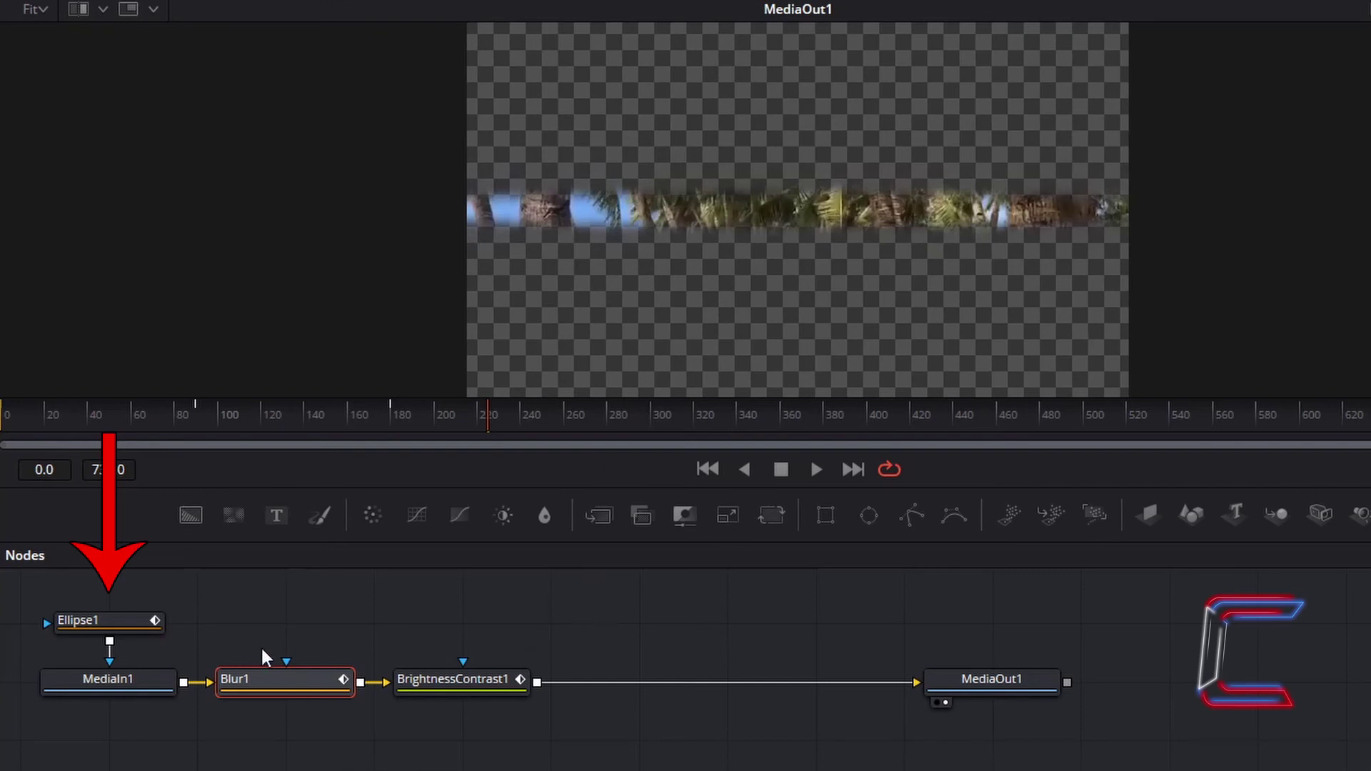
# Keyframe Ellipse1's Height at 2.0 so the shot fully opens.
pyautogui.click(139, 623)
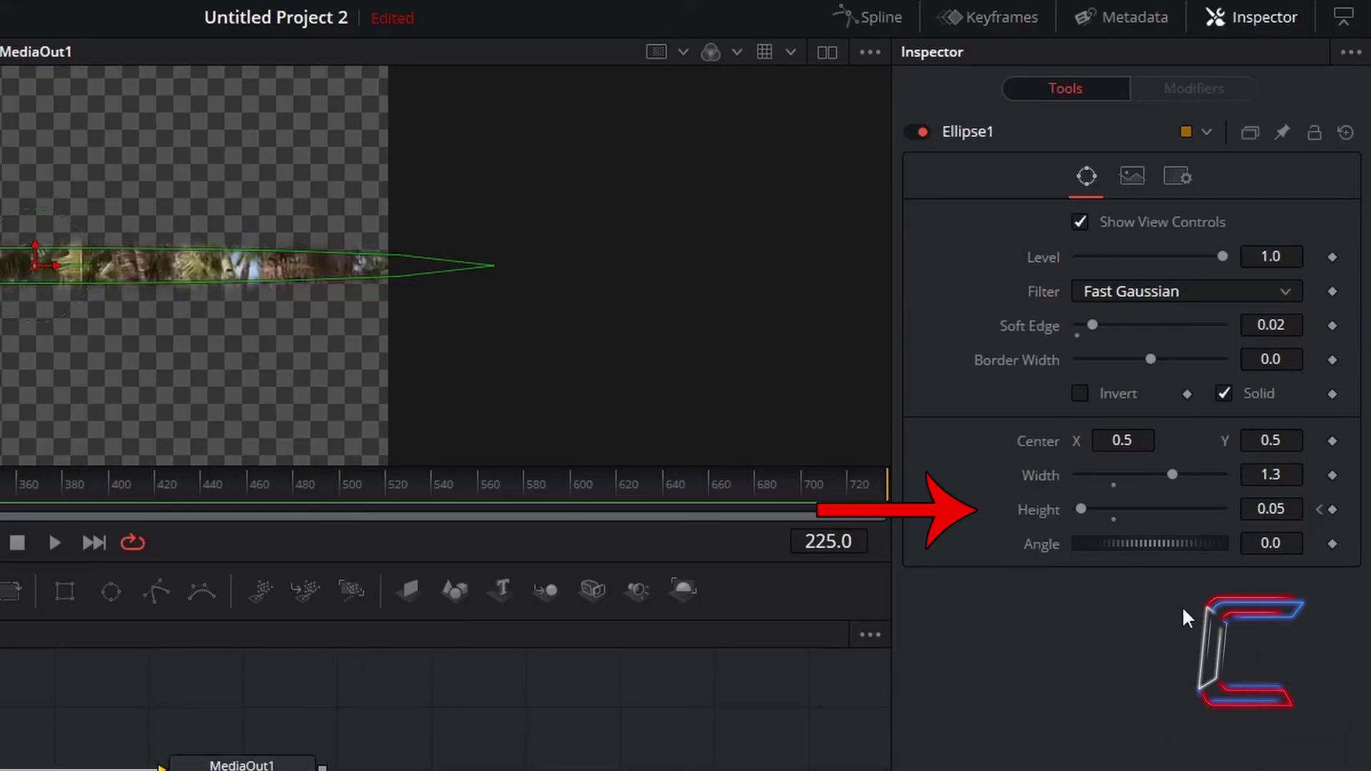
pyautogui.click(1290, 503)
pyautogui.write('2')
pyautogui.press('Tab')
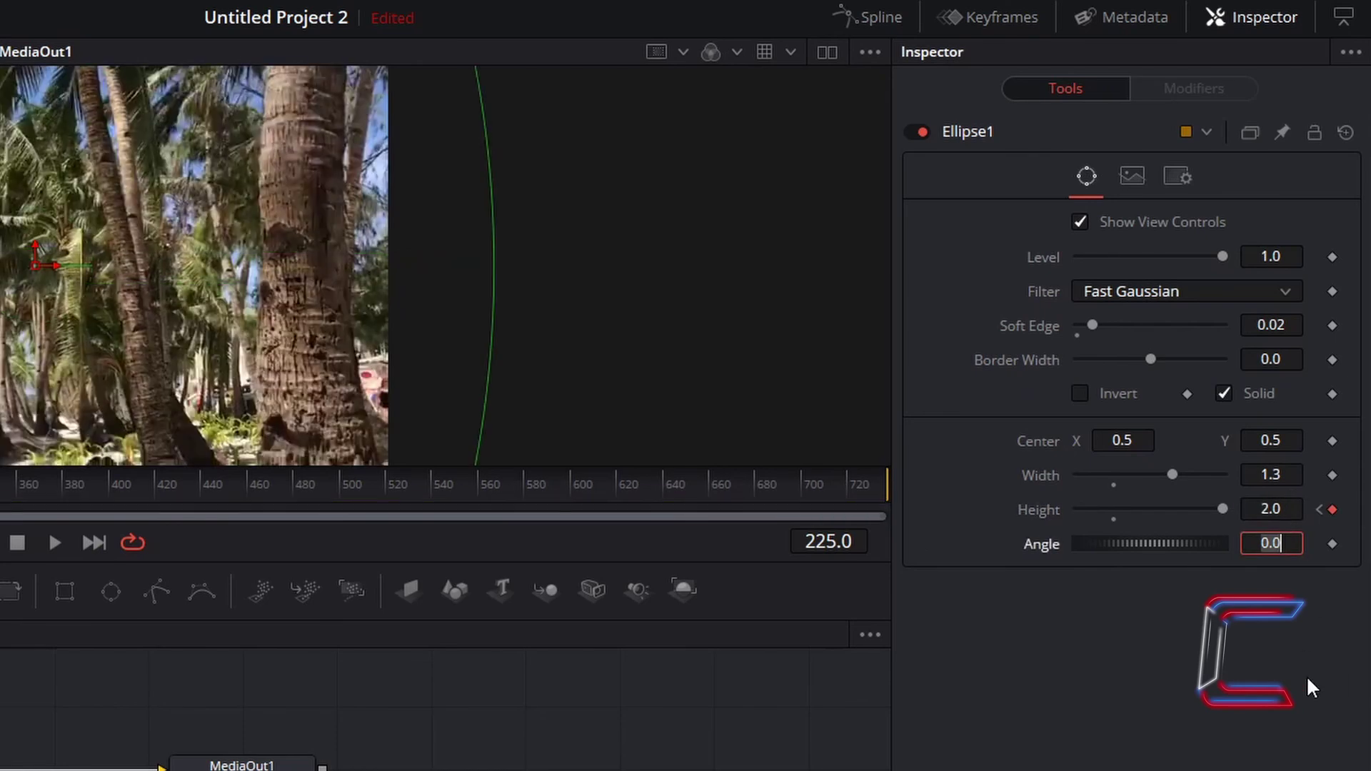